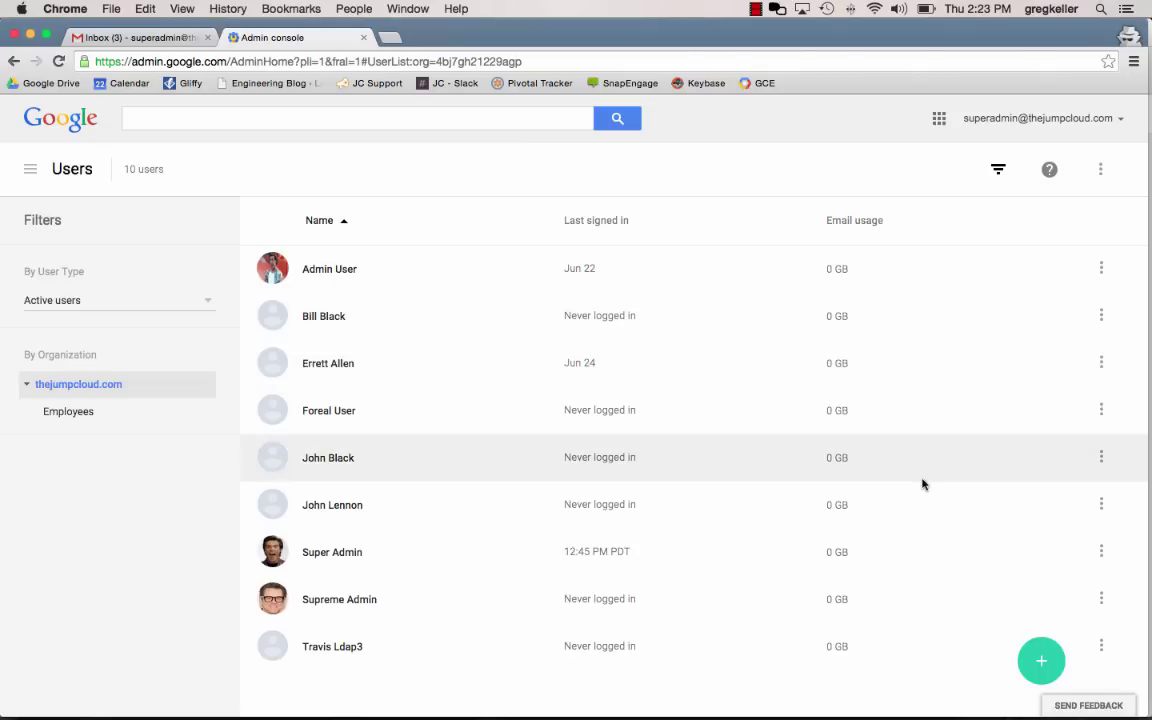
# Create a new Google Apps user with the person's first name, last name and primary email
pyautogui.click(1043, 663)
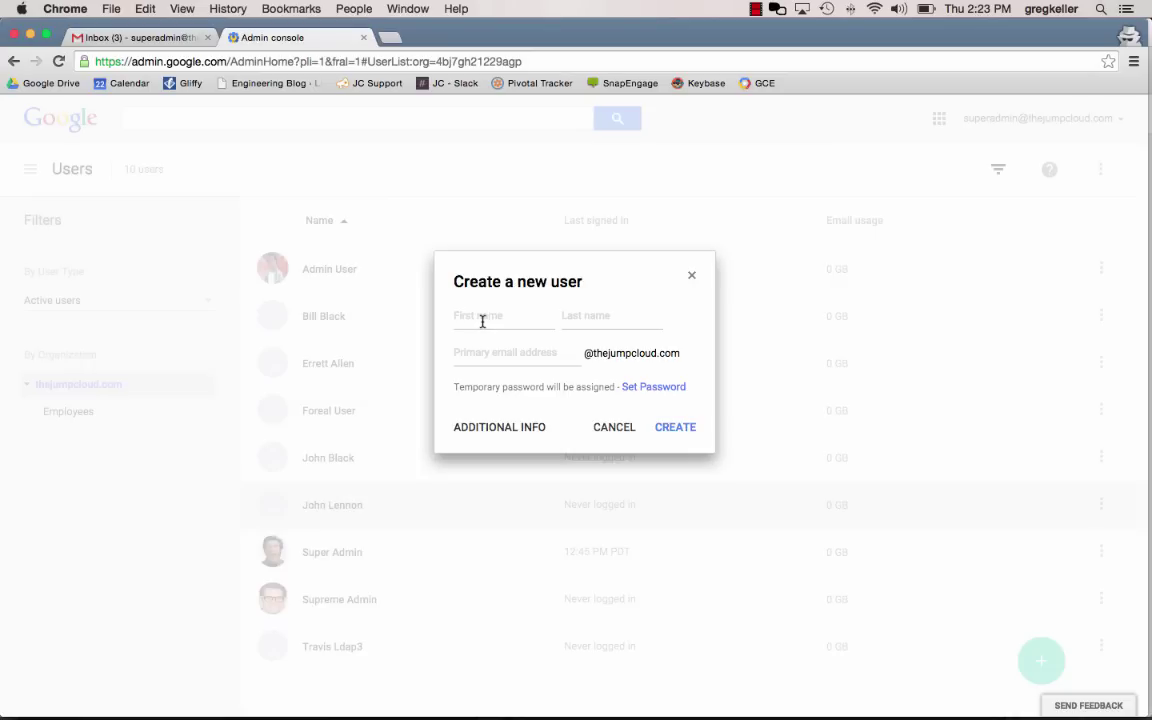
pyautogui.click(482, 320)
pyautogui.press('Tab')
pyautogui.press('Tab')
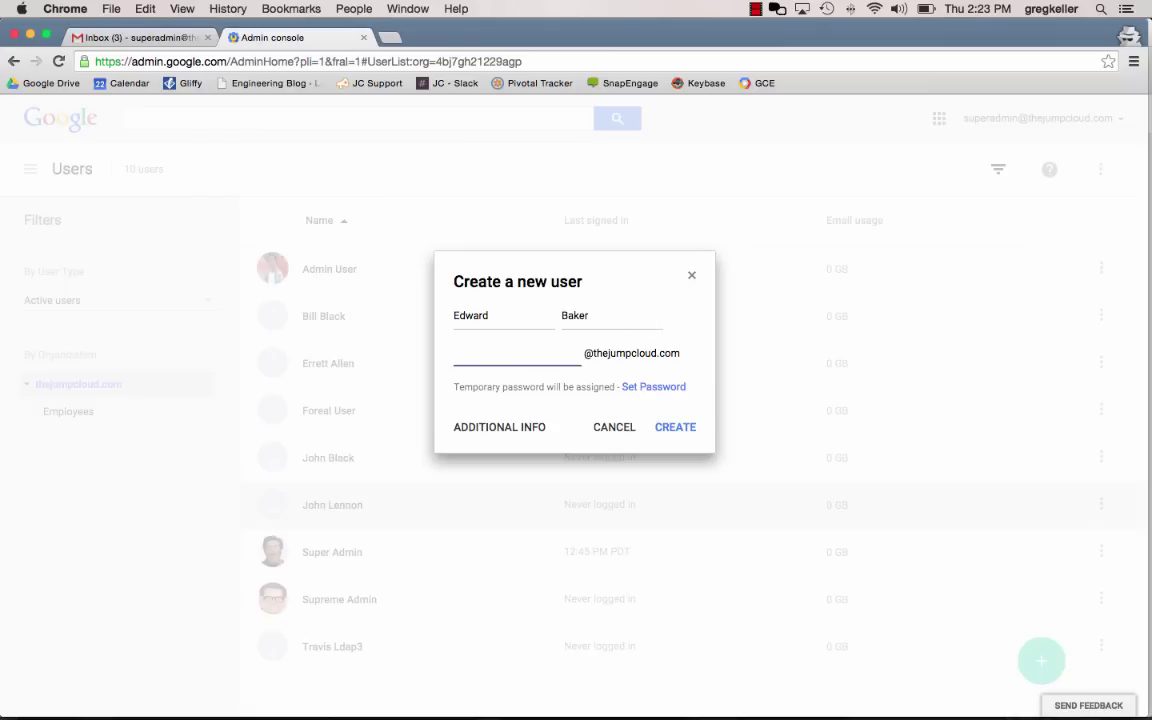
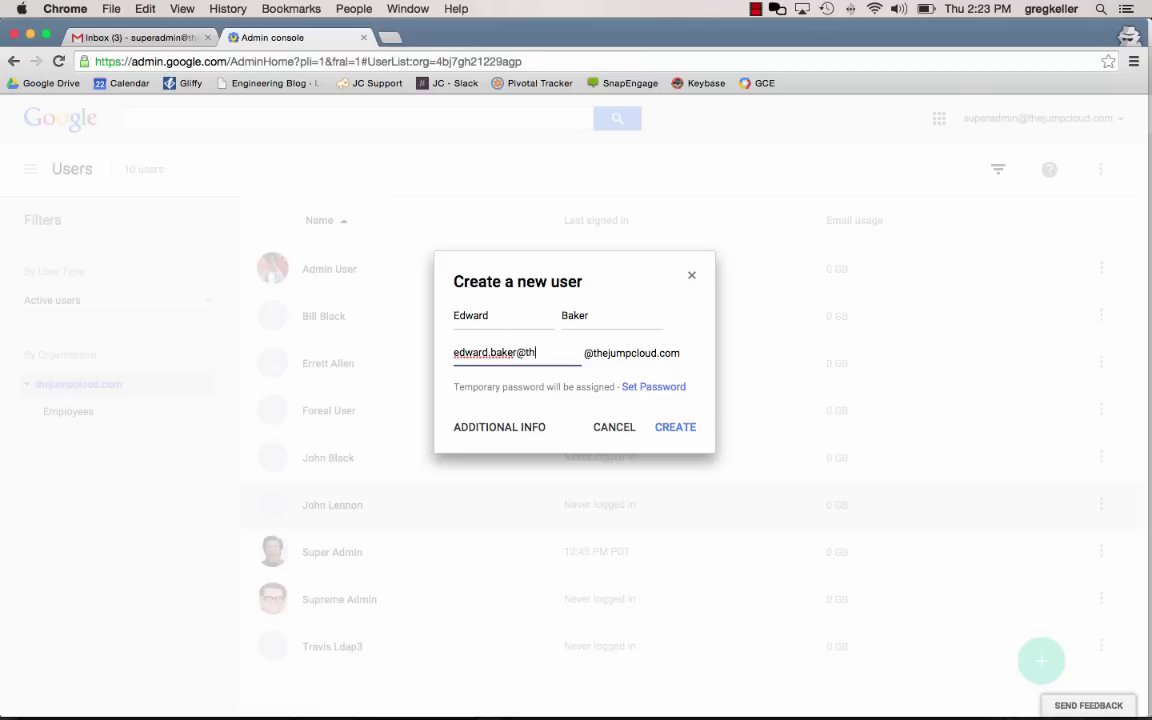
pyautogui.click(678, 427)
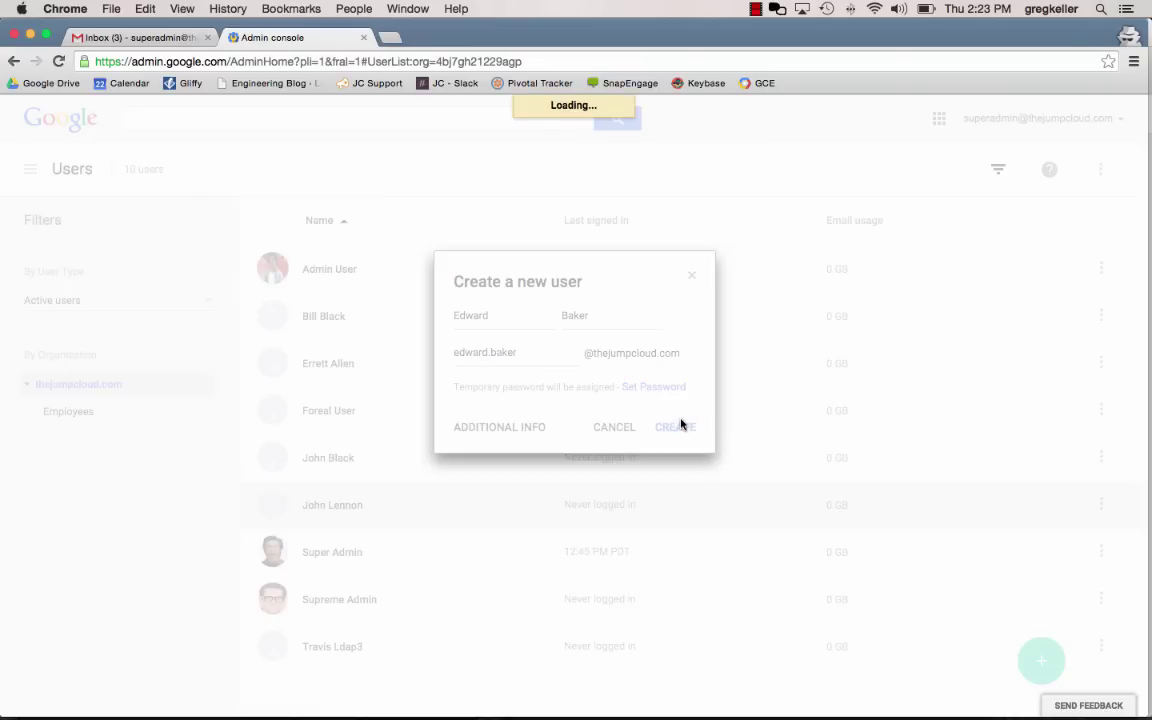
# Dismiss the getting-started instructions and open the new user's details page
pyautogui.click(697, 463)
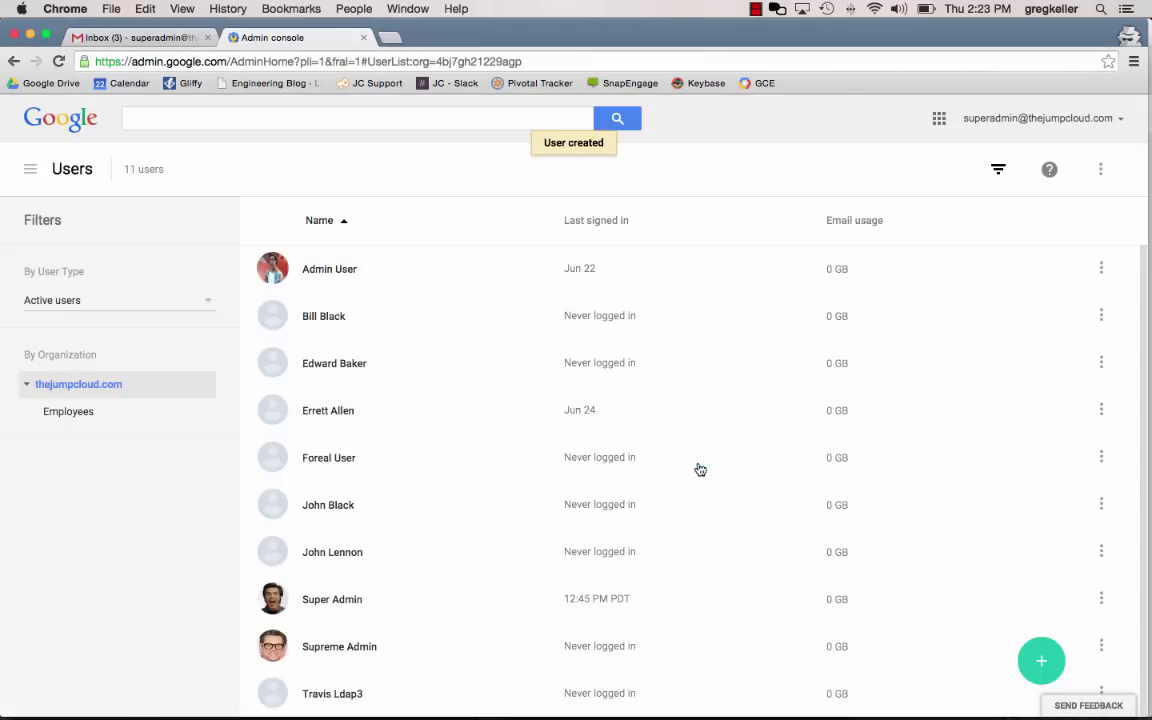
pyautogui.click(362, 363)
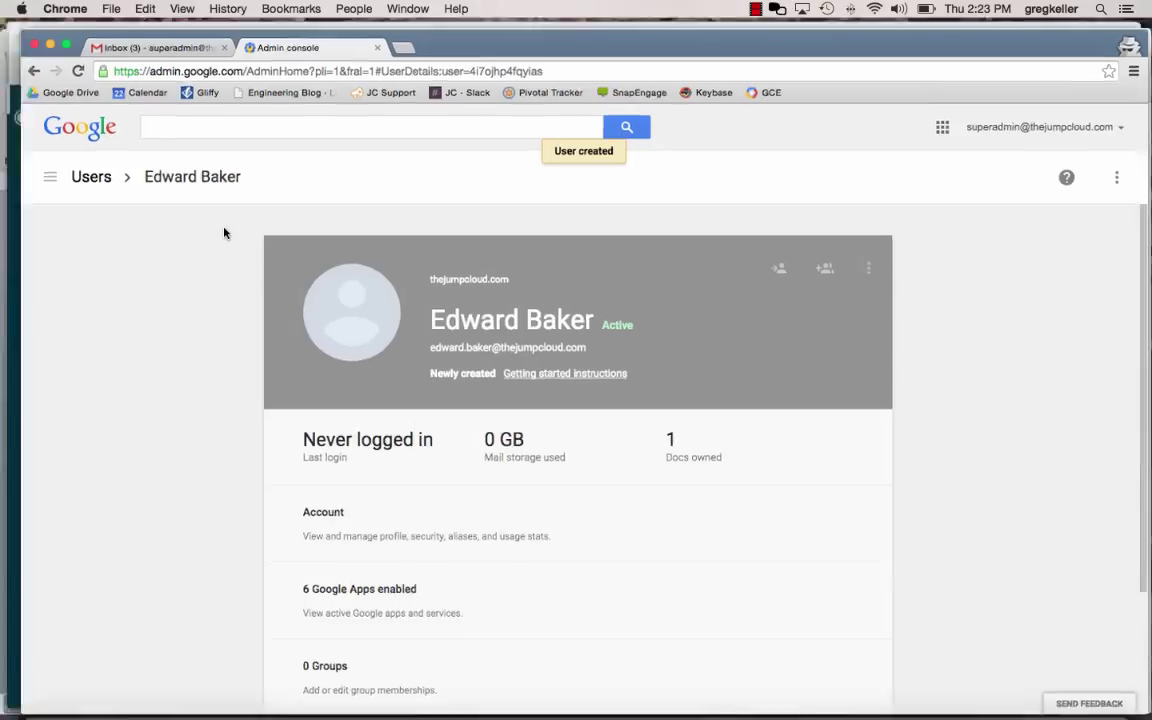
pyautogui.hotkey('ctrl', 'Up')
# Bring up JumpCloud in Firefox and show the Google Apps tab under Directories
pyautogui.click(388, 349)
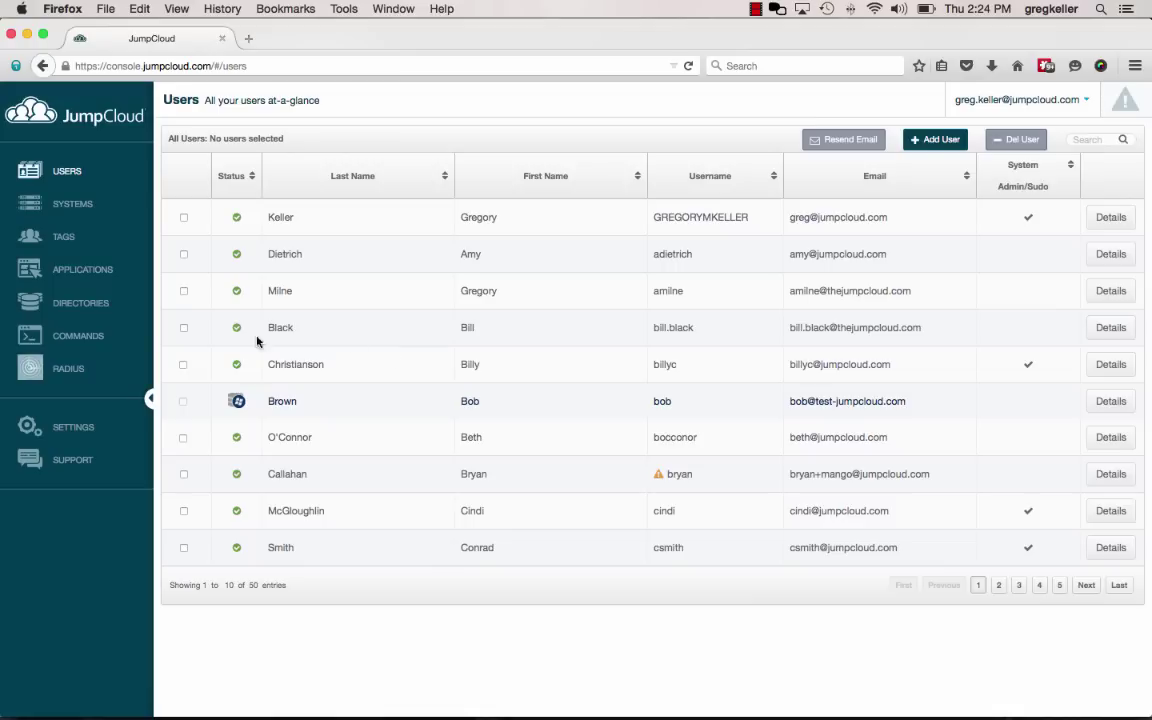
pyautogui.click(84, 306)
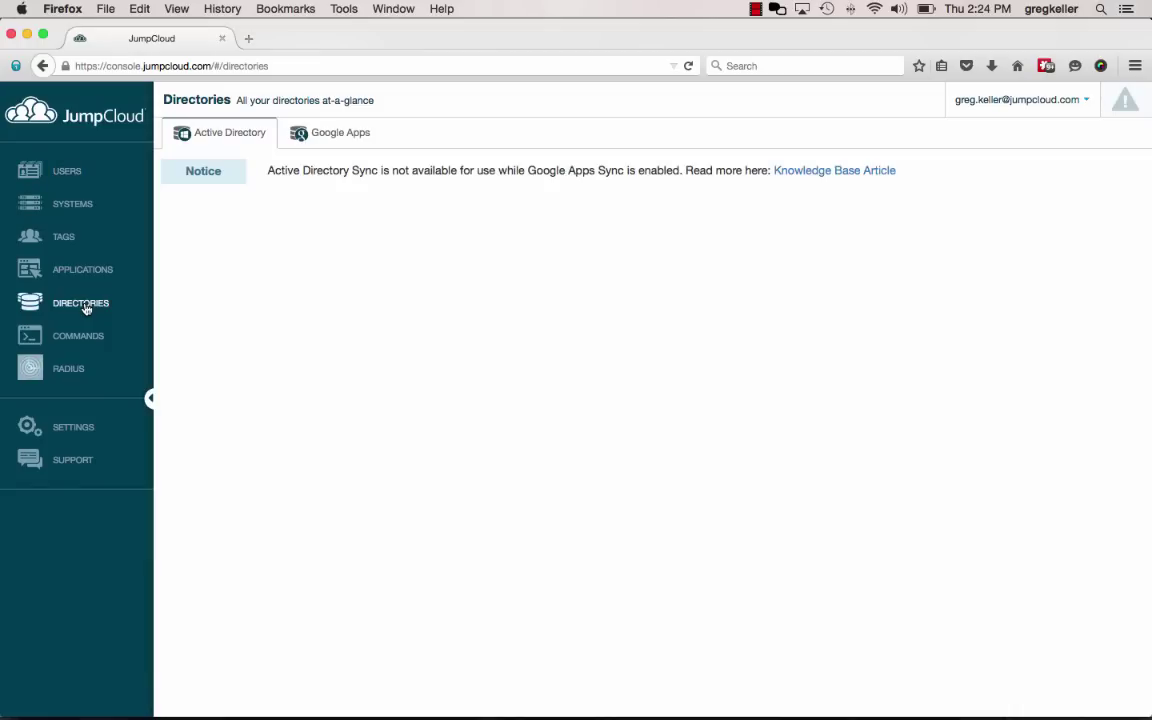
pyautogui.click(342, 141)
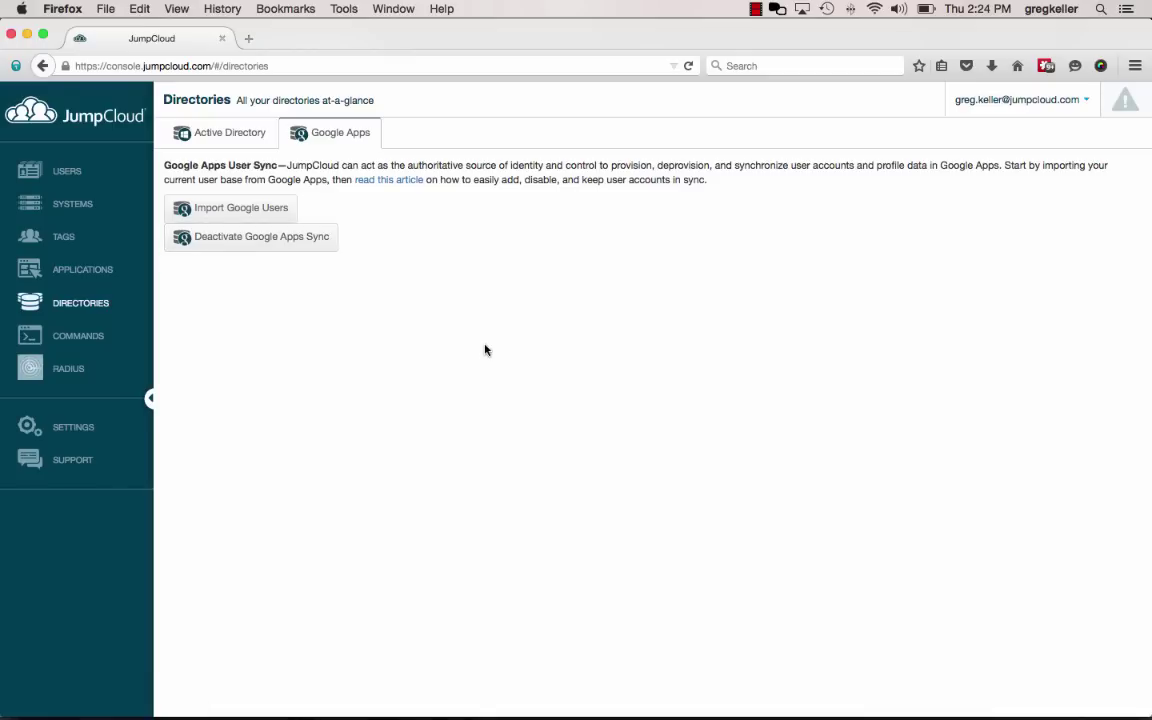
# Select the new user in Import Google Users, import them, and close the success dialog
pyautogui.click(266, 210)
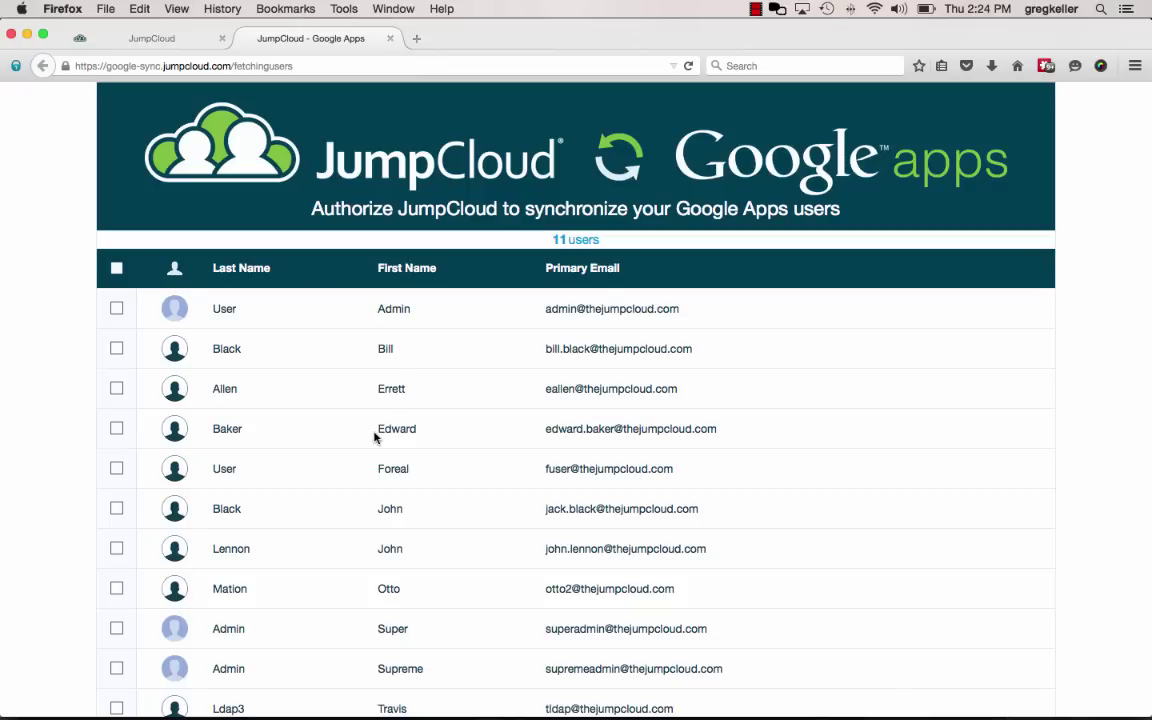
pyautogui.click(117, 430)
pyautogui.scroll(-2, 552, 482)
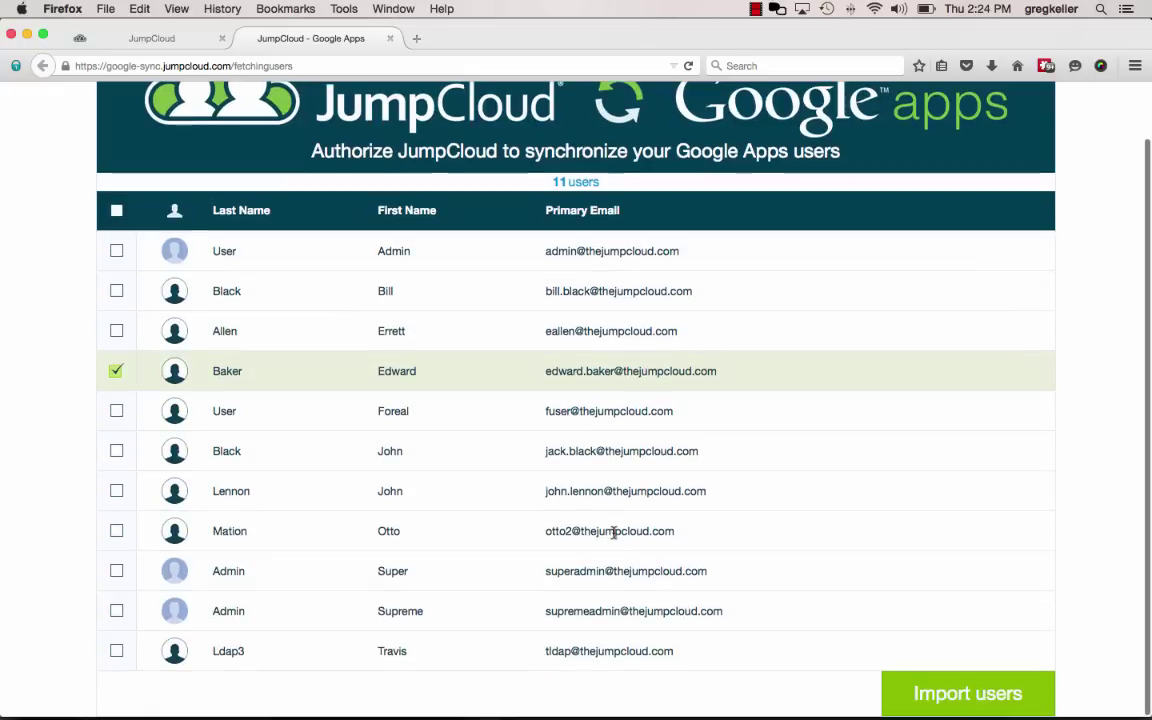
pyautogui.click(1003, 700)
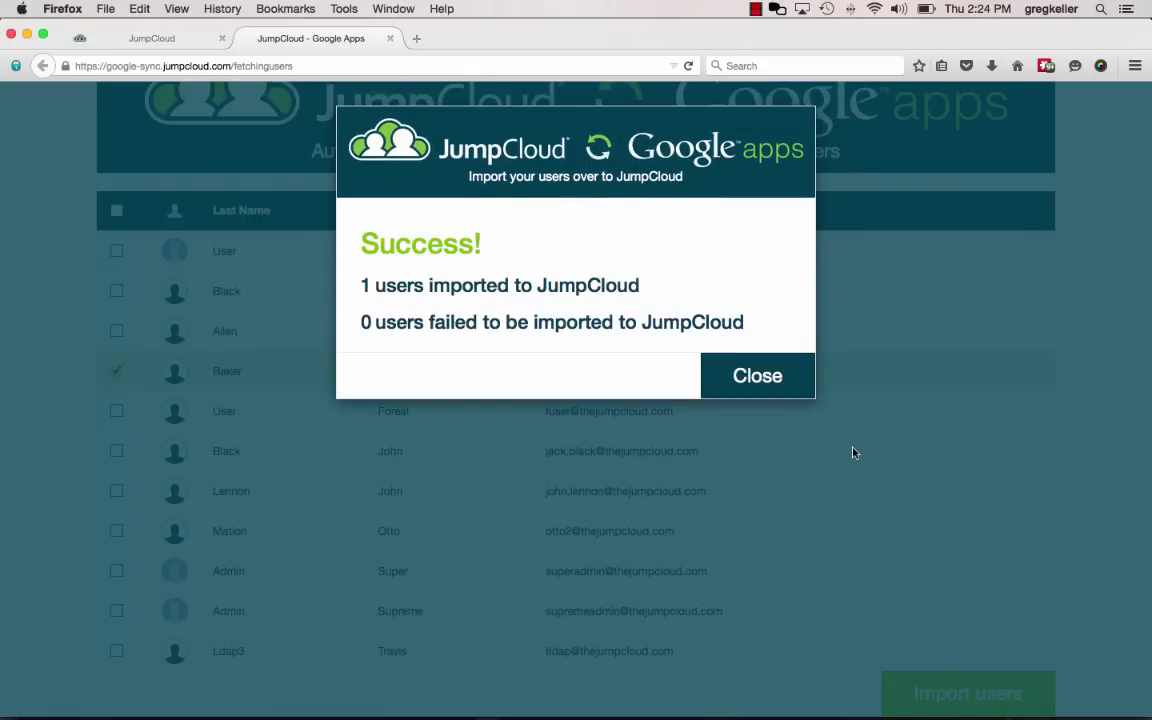
pyautogui.click(757, 378)
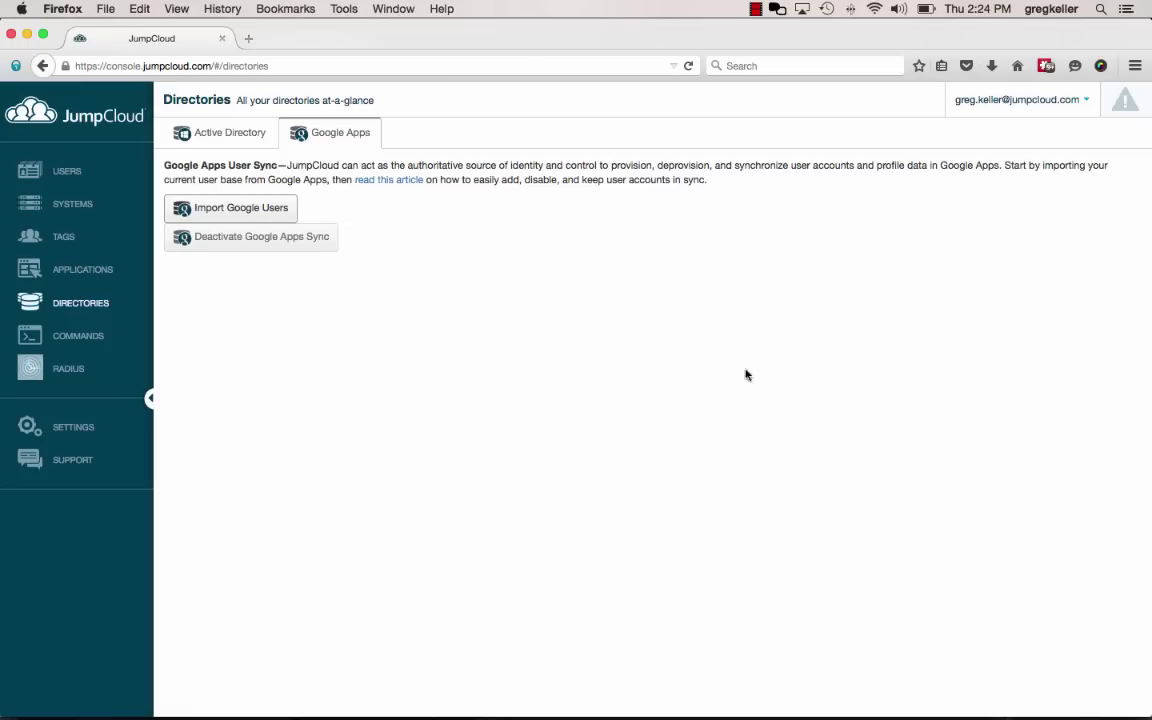
# Search the JumpCloud Users list for the imported user and open their details
pyautogui.click(70, 172)
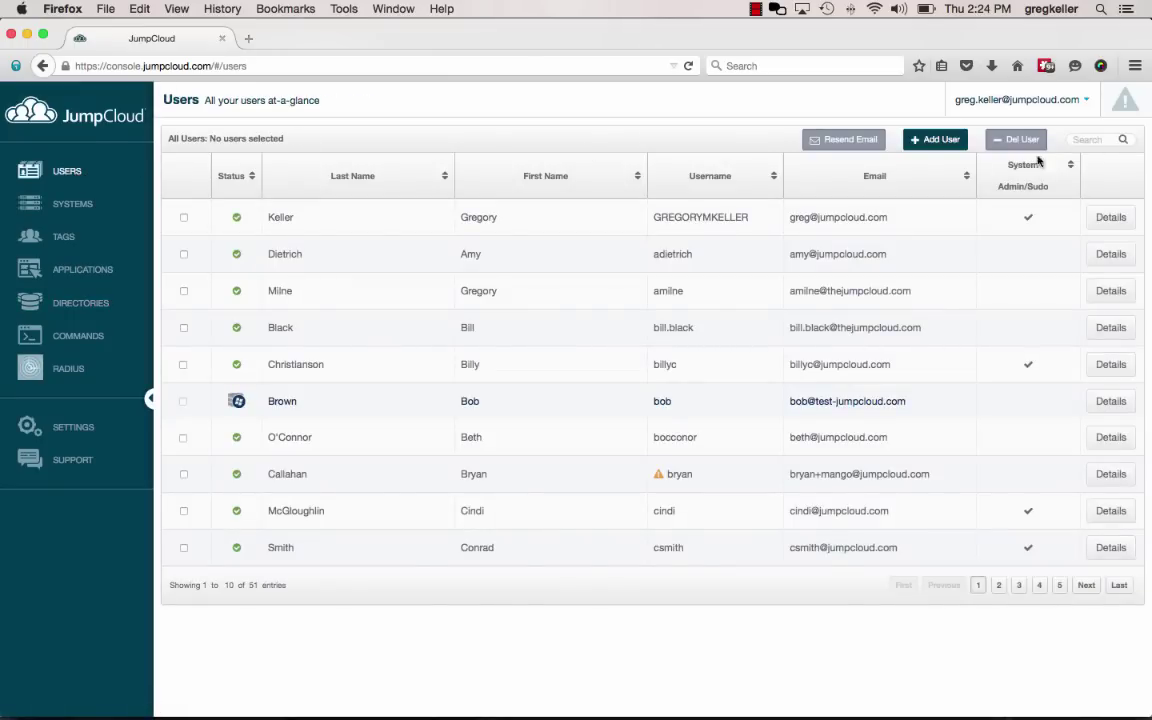
pyautogui.click(1088, 140)
pyautogui.write('edward')
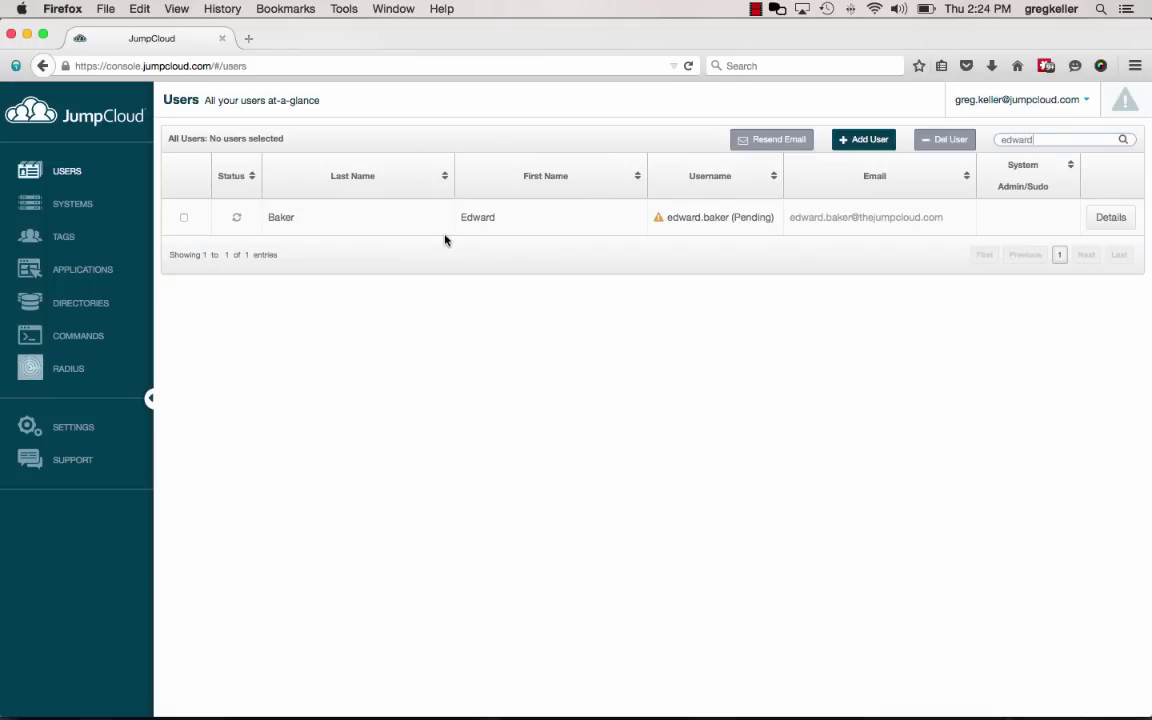
pyautogui.moveTo(238, 226)
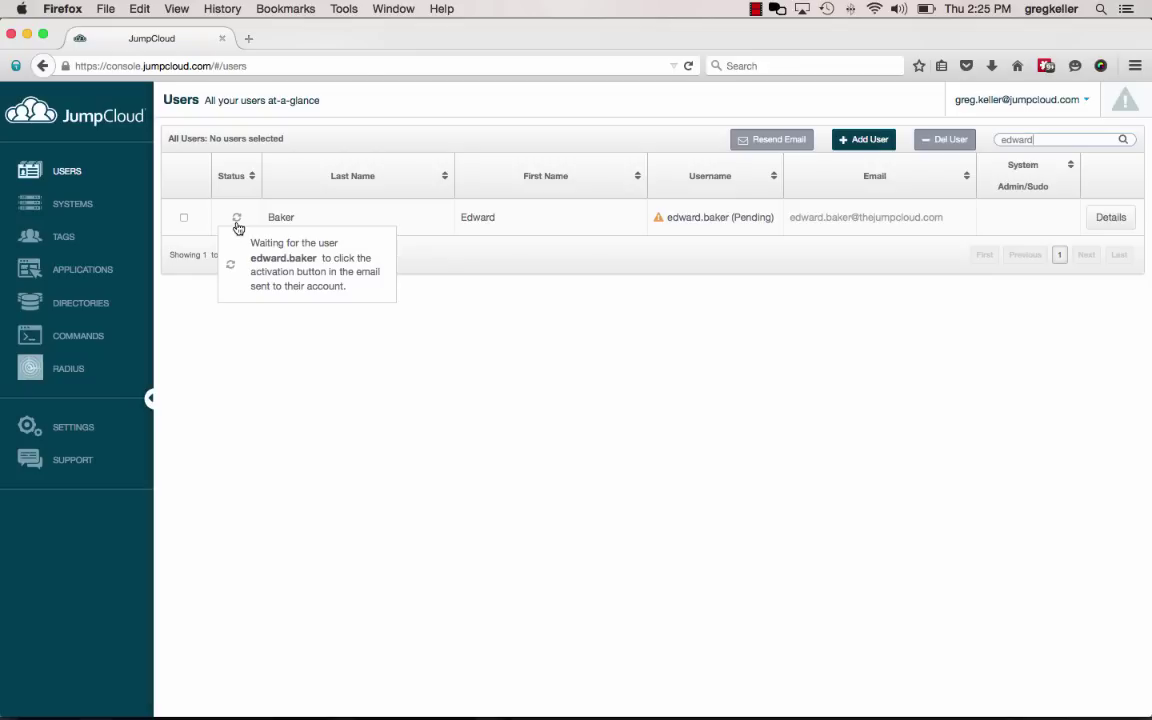
pyautogui.click(1111, 217)
# Enter and confirm a new password for the user, then save it
pyautogui.click(226, 487)
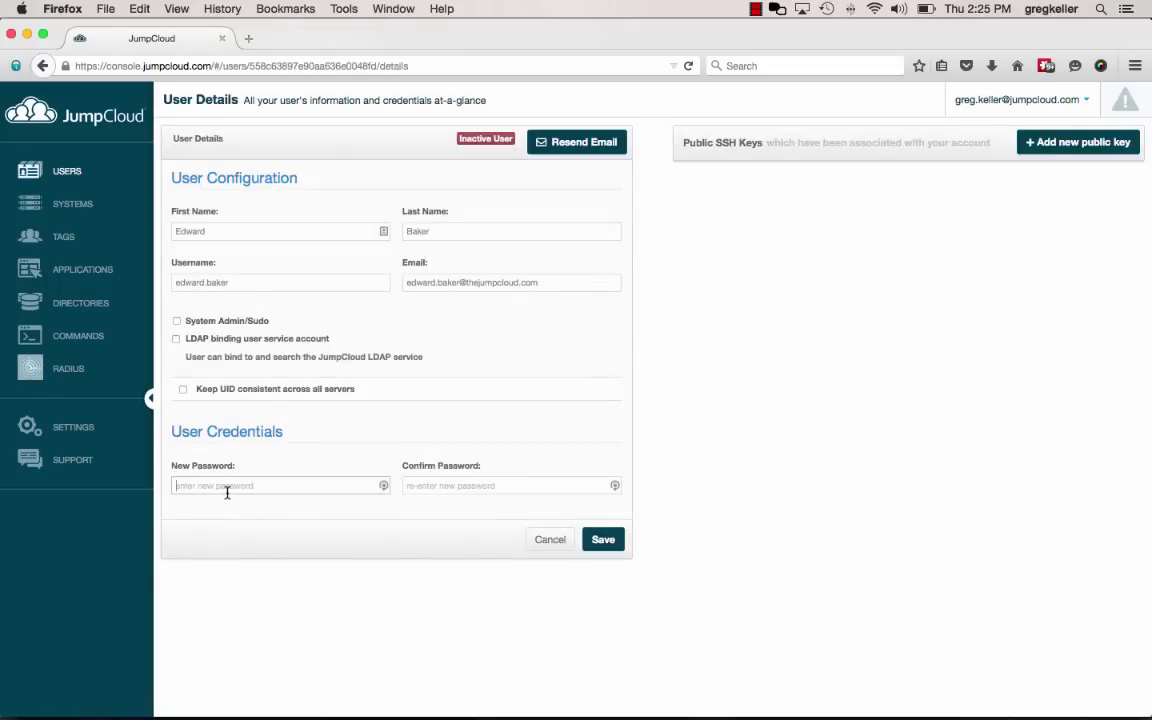
pyautogui.write('***********')
pyautogui.press('Tab')
pyautogui.write('****')
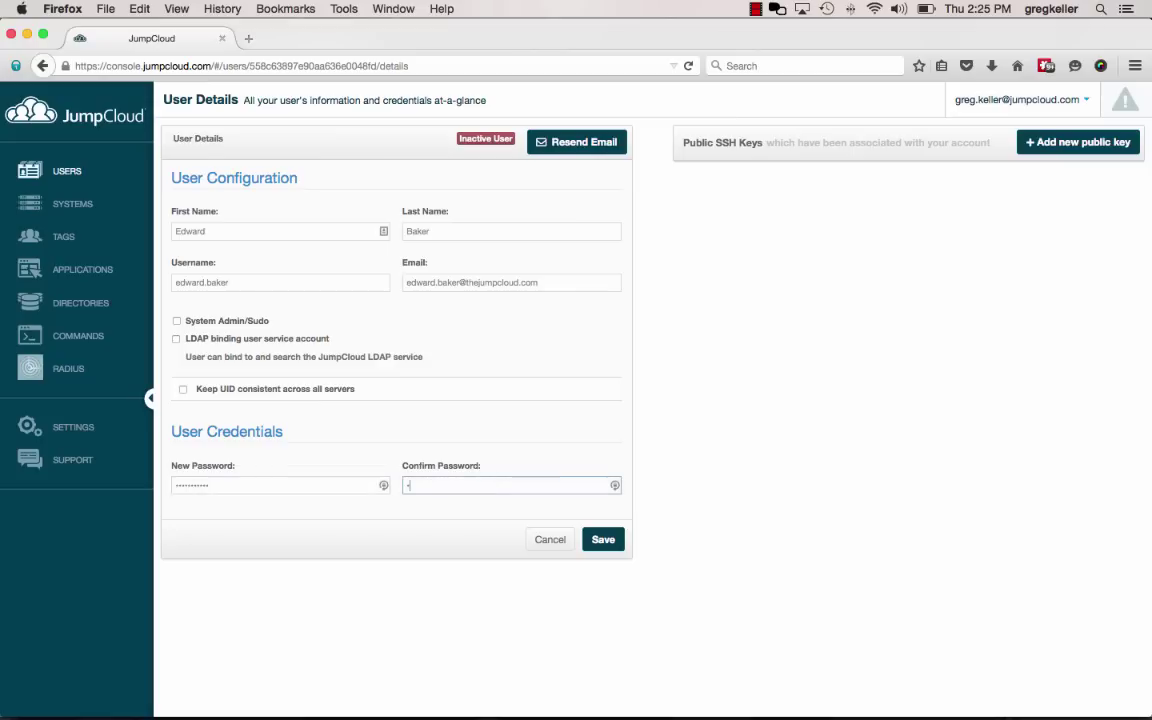
pyautogui.write('*******')
pyautogui.click(606, 550)
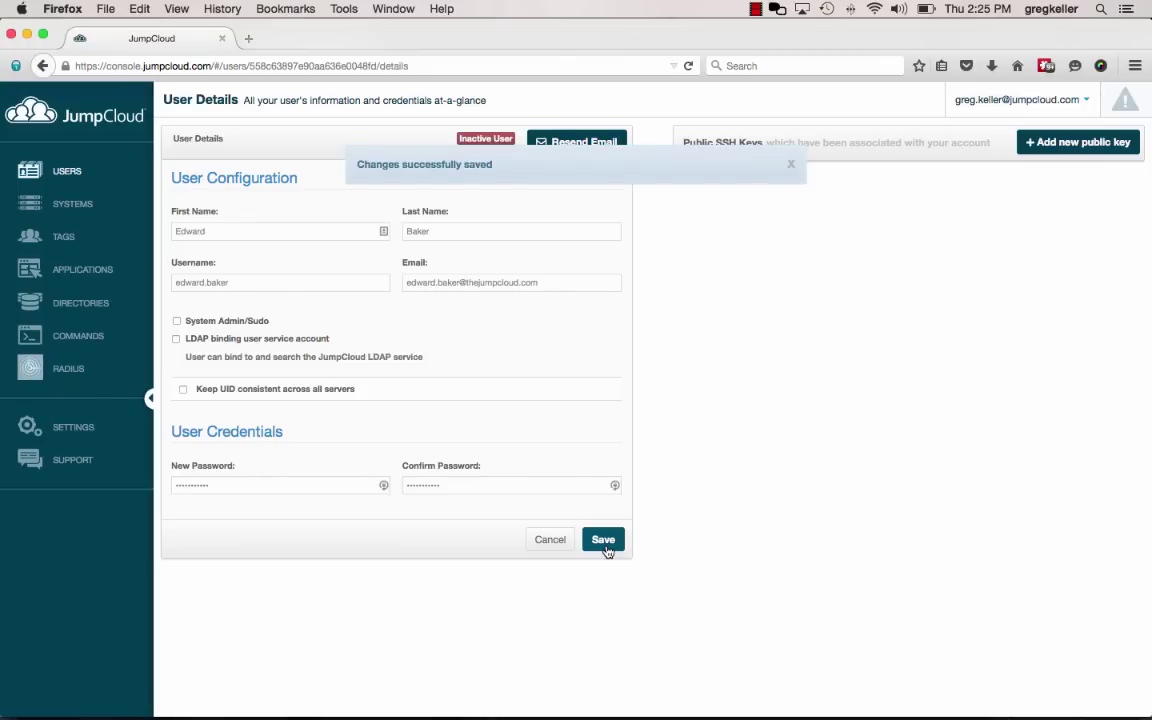
# Tick the imported user in the Provisioning-GoogleApps tag's All Users list and save the tag
pyautogui.click(60, 172)
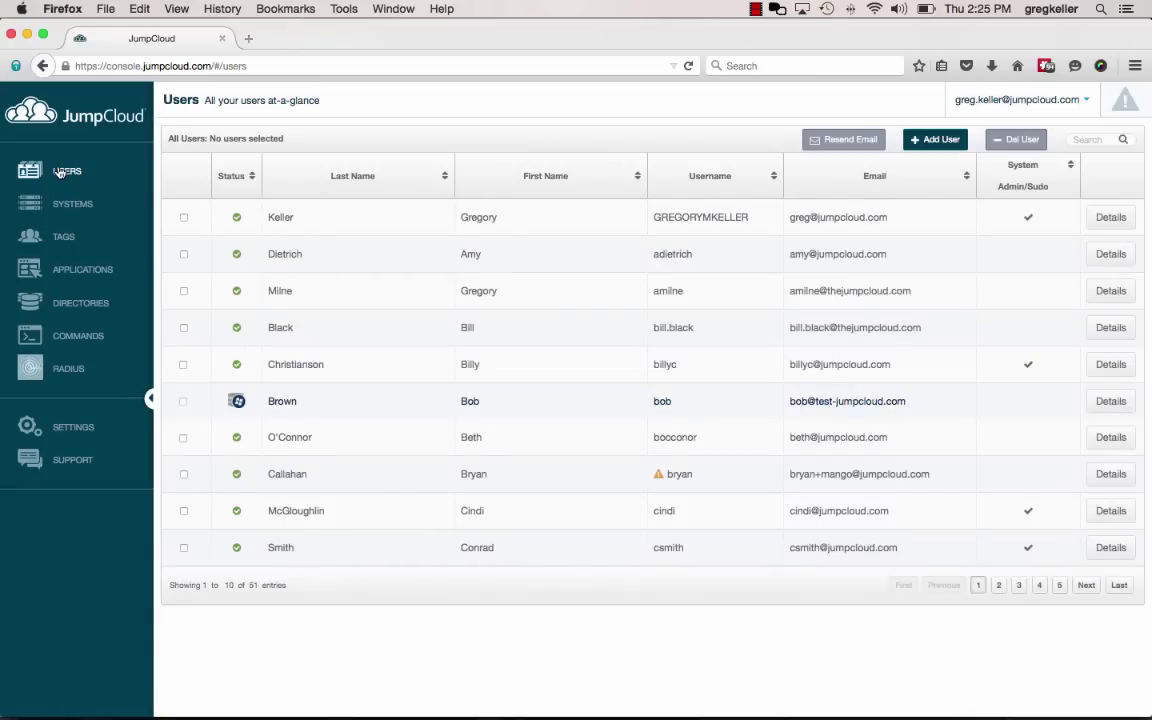
pyautogui.click(63, 238)
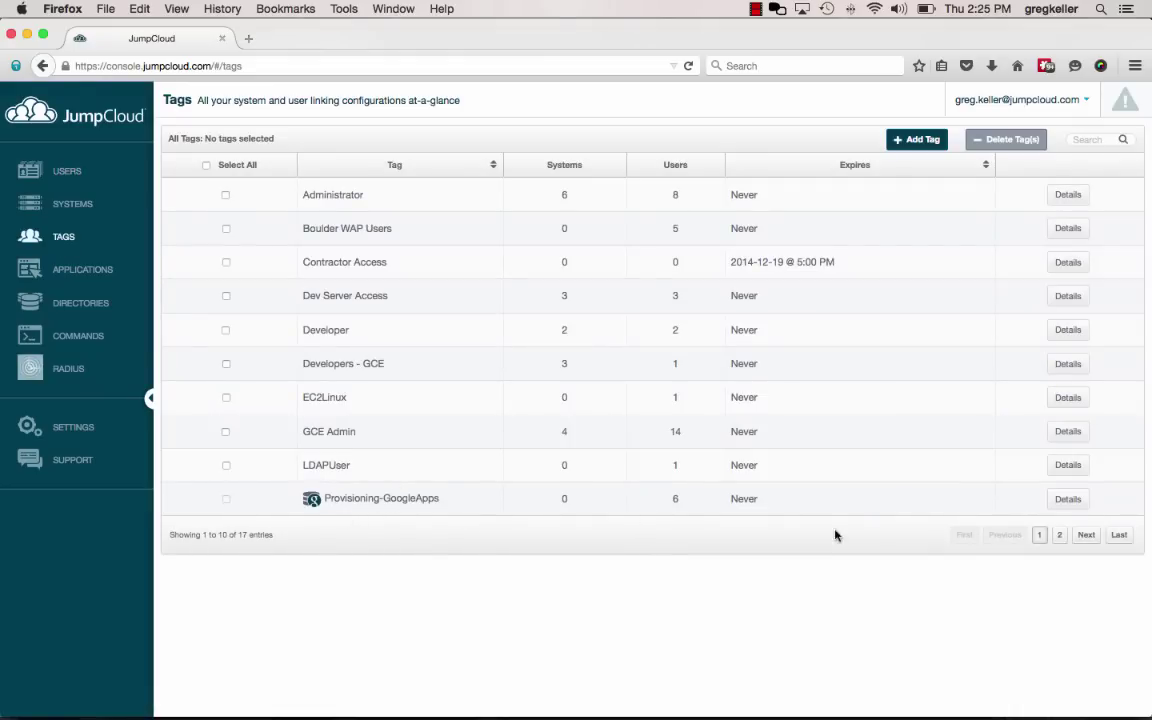
pyautogui.click(1066, 499)
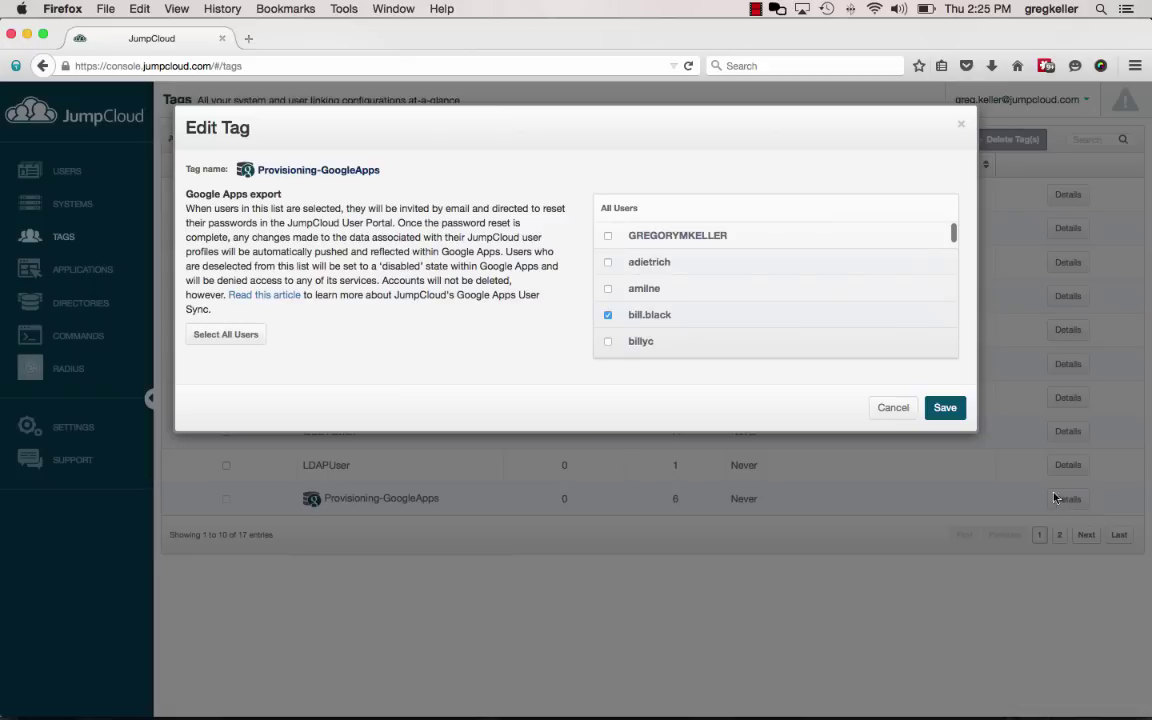
pyautogui.scroll(-1, 700, 314)
pyautogui.scroll(-3, 700, 314)
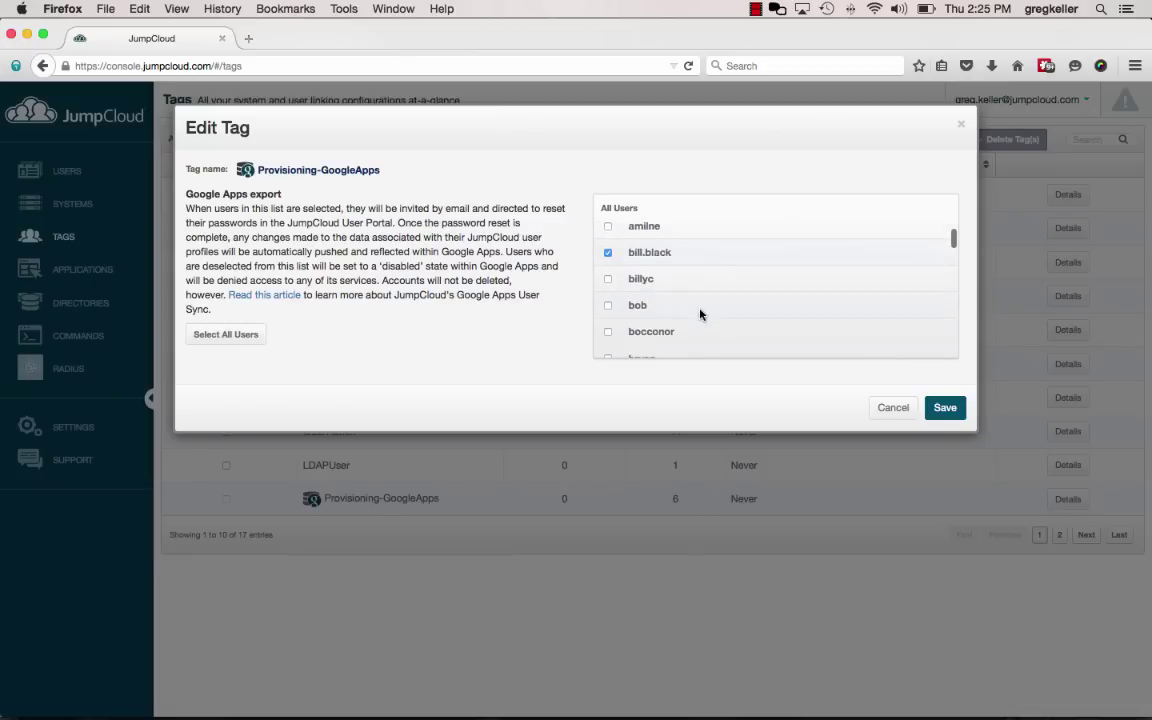
pyautogui.scroll(-2, 700, 314)
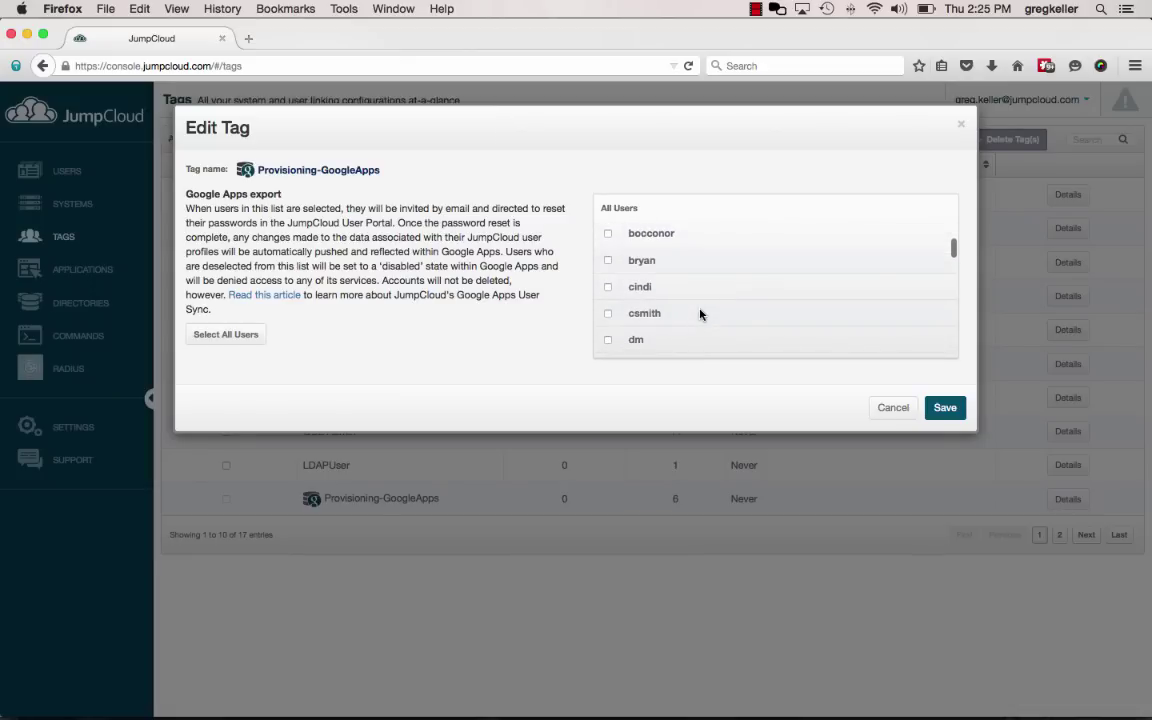
pyautogui.scroll(-2, 700, 314)
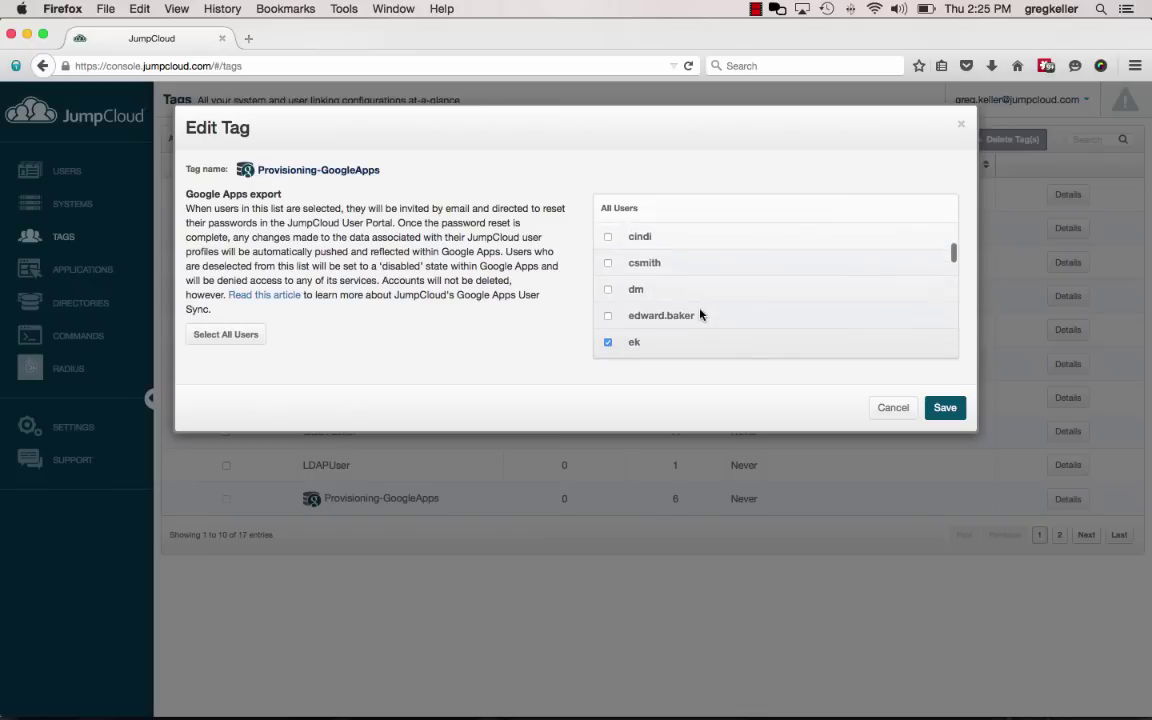
pyautogui.click(608, 318)
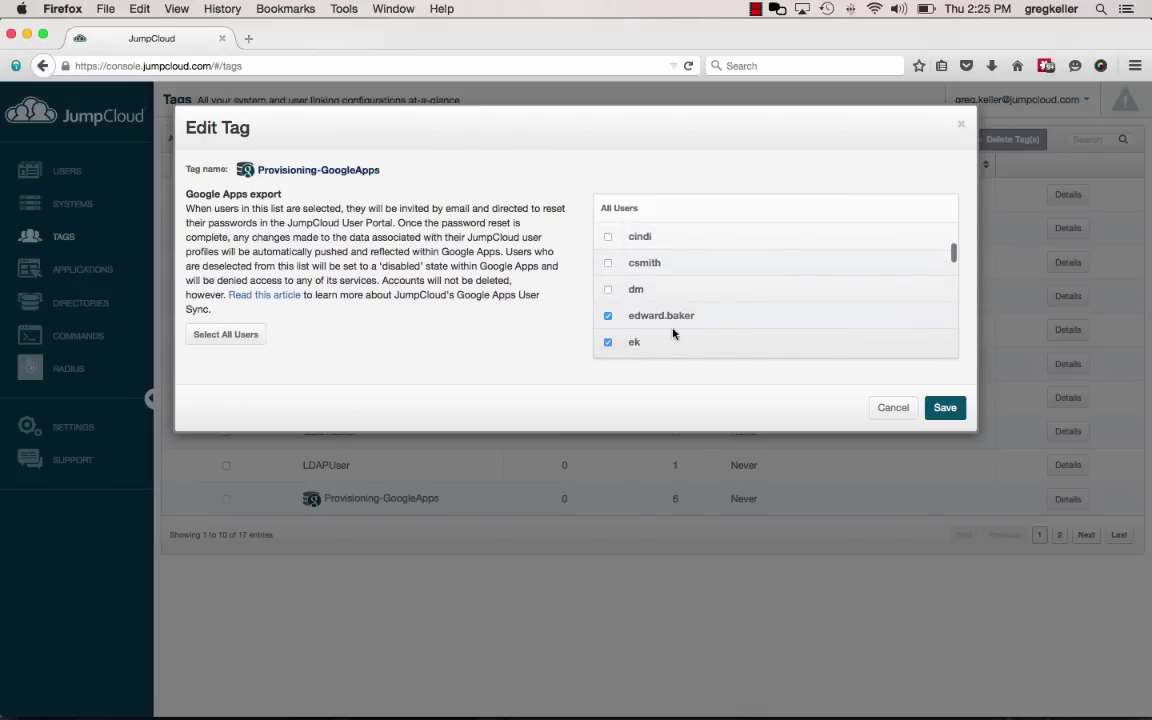
pyautogui.click(944, 407)
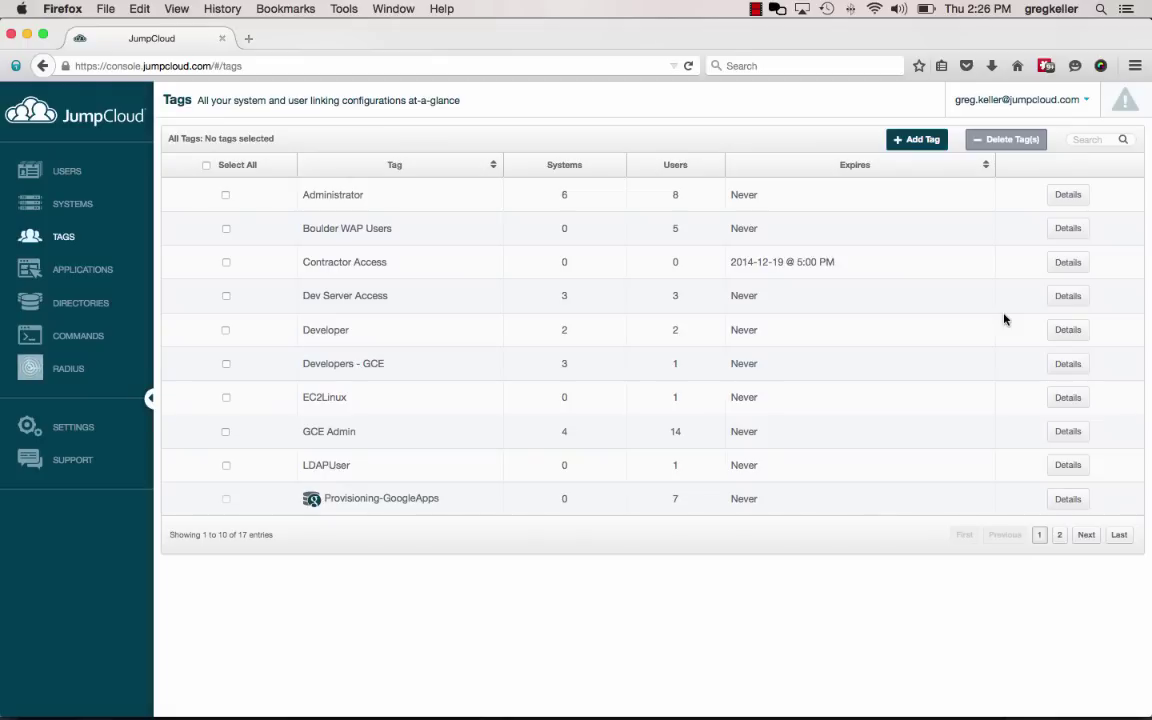
# Open a new private Firefox window and load the console.jumpcloud.com login page
pyautogui.click(1135, 66)
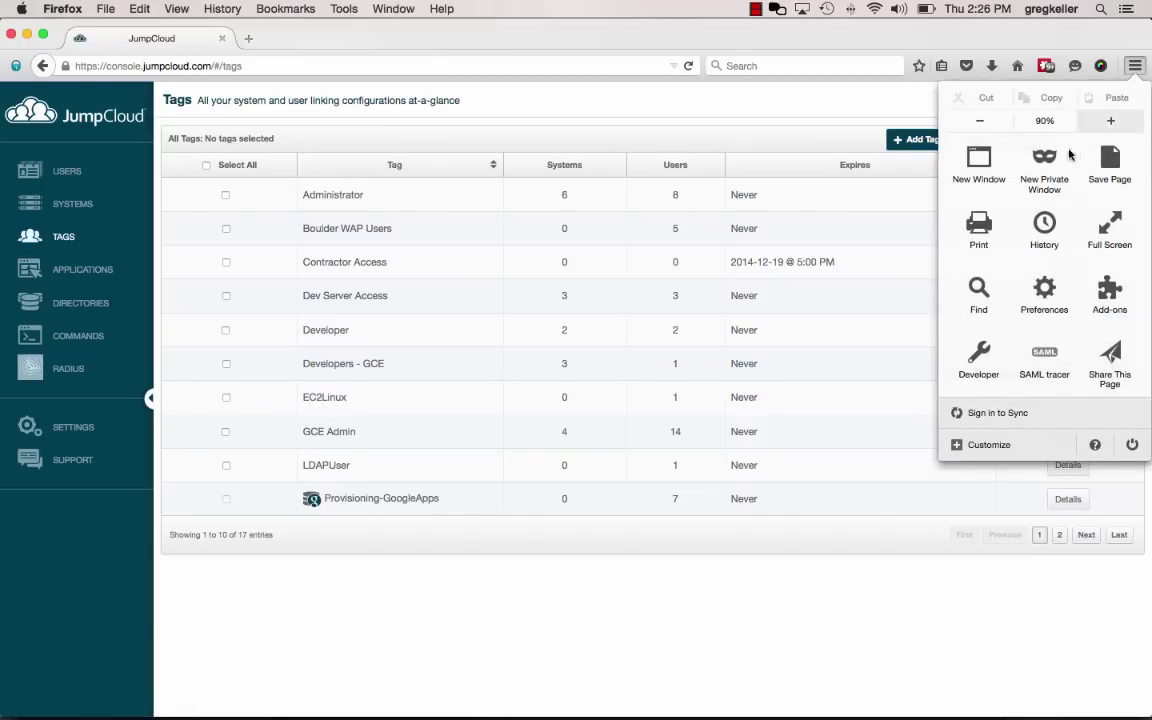
pyautogui.click(1044, 170)
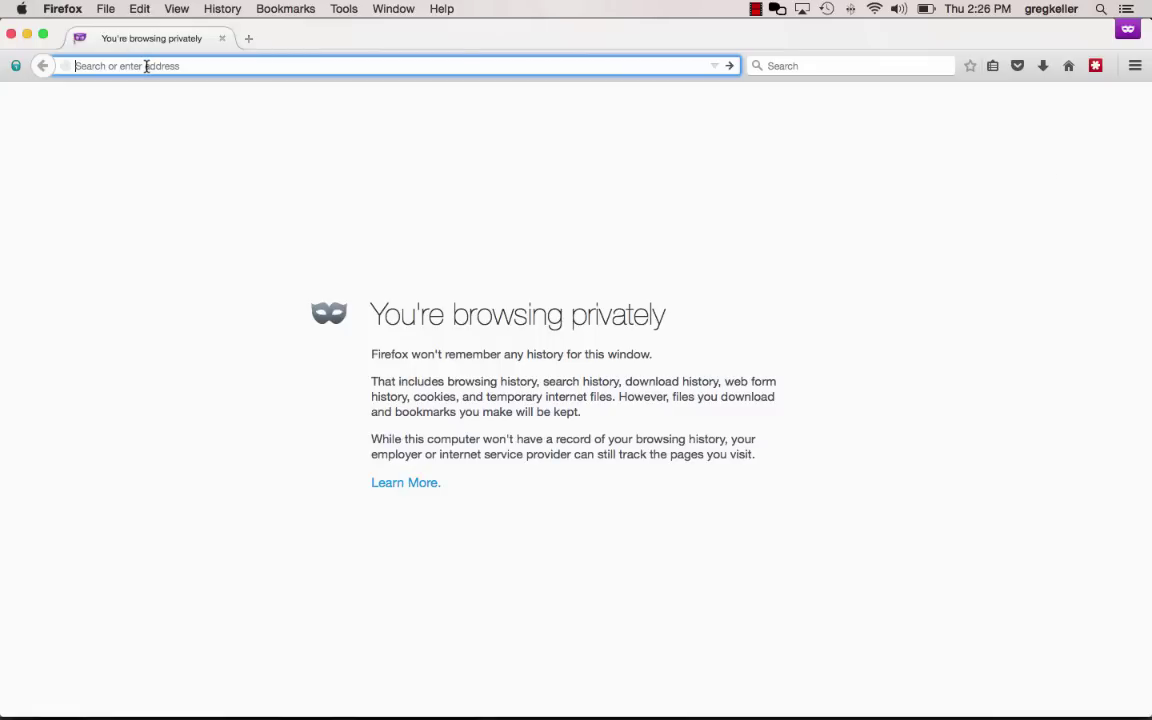
pyautogui.write('htt')
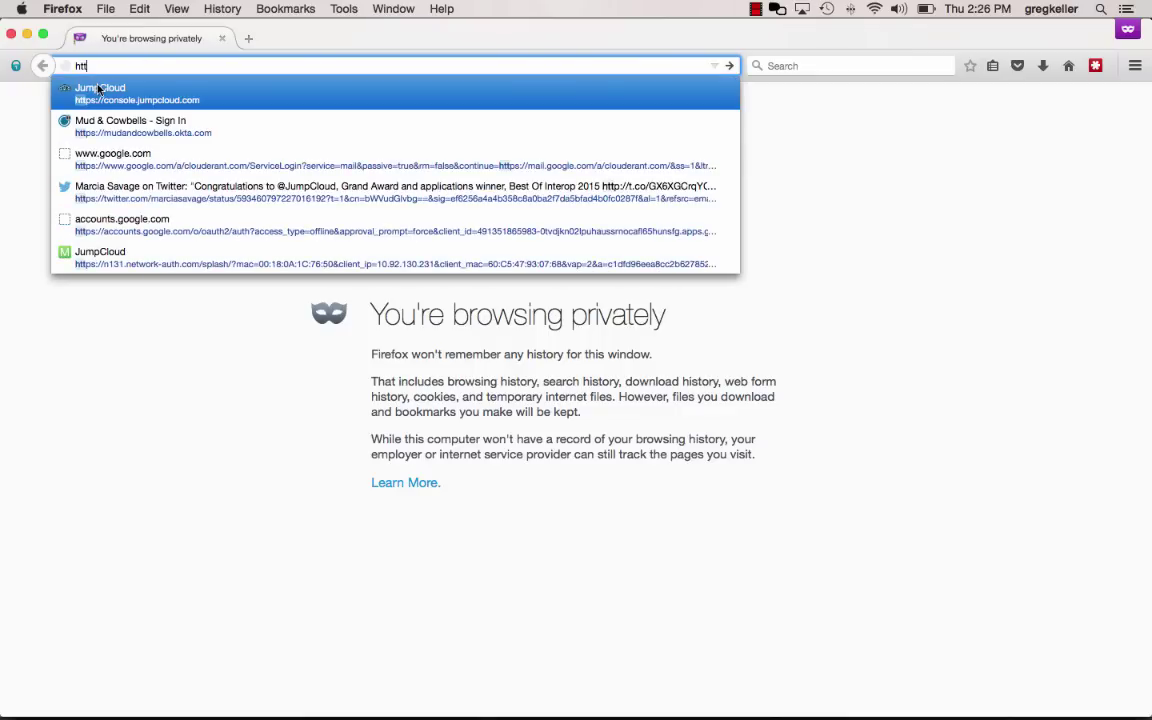
pyautogui.click(88, 91)
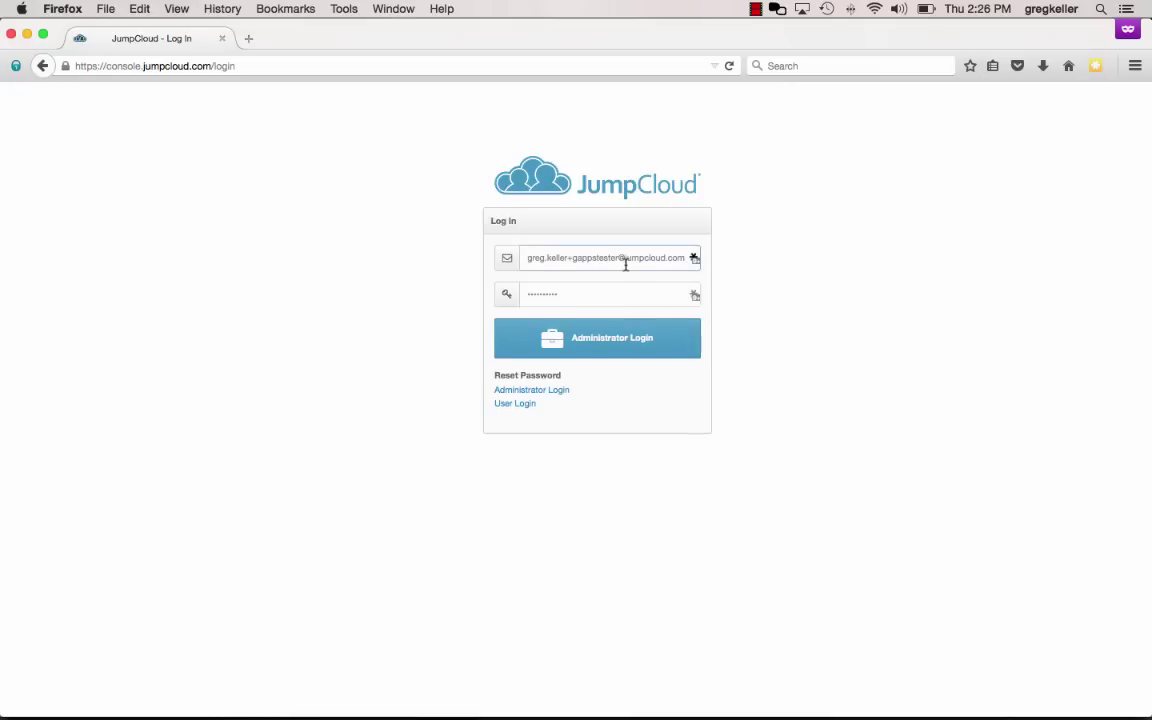
# Replace the prefilled email with the imported user's email, enter their password, and log in
pyautogui.tripleClick(625, 260)
pyautogui.press('BackSpace')
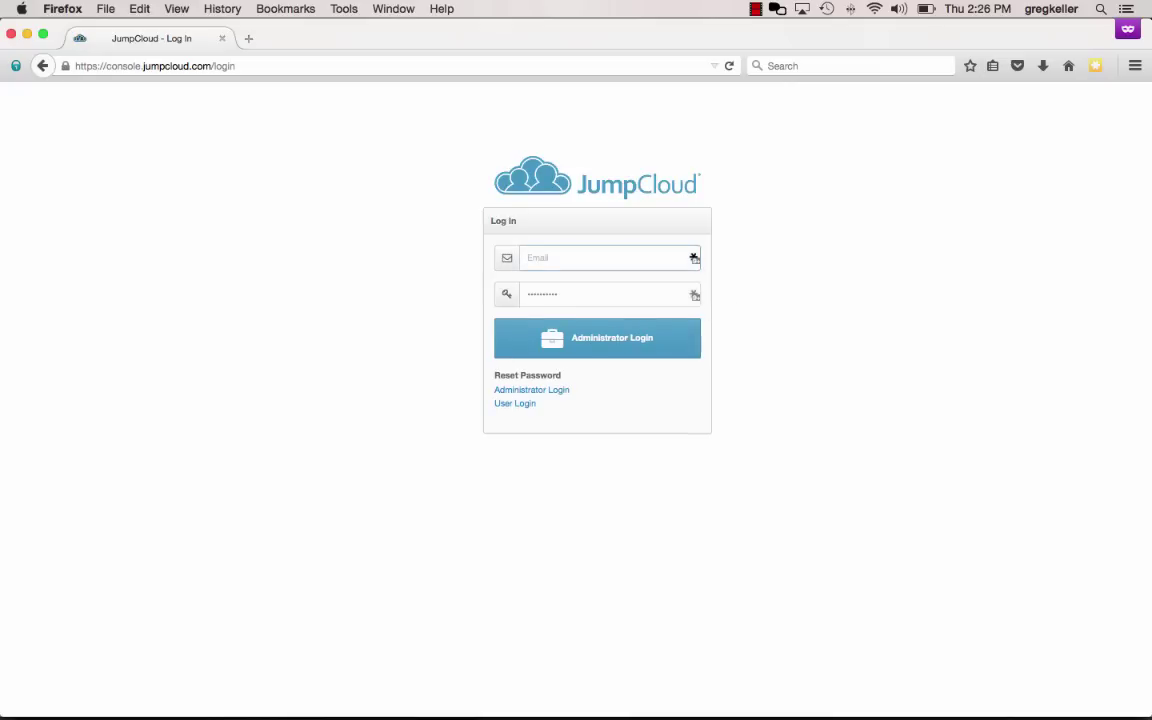
pyautogui.press('Tab')
pyautogui.write('••••••')
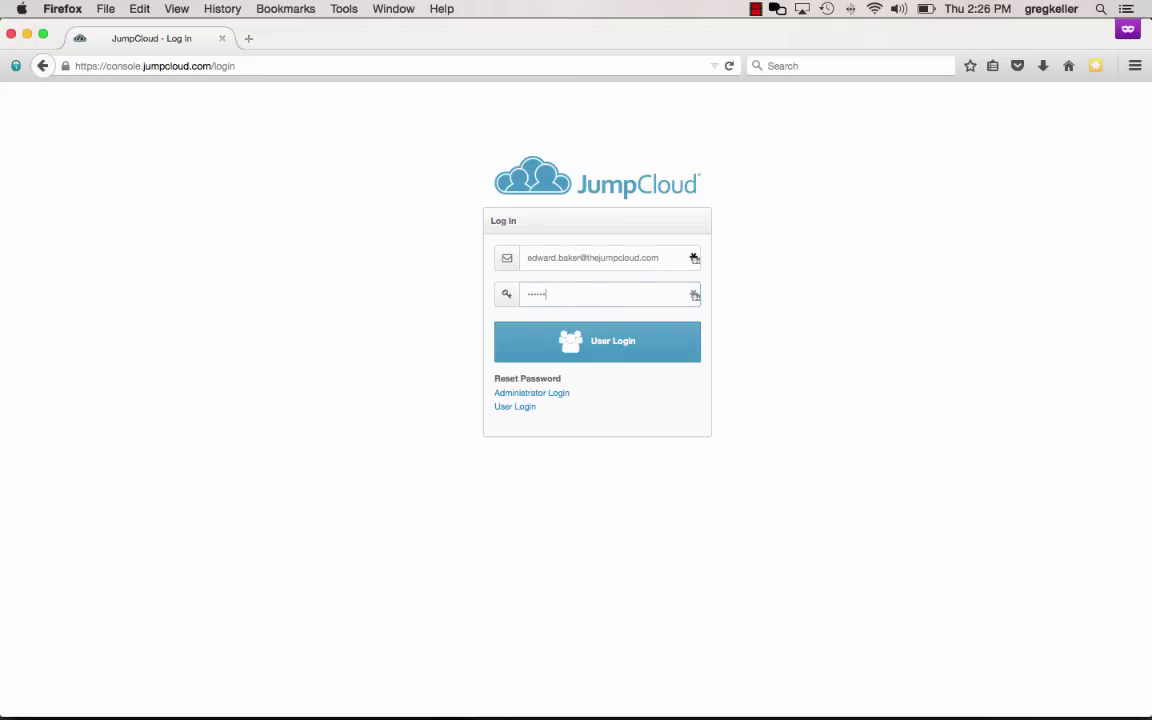
pyautogui.write('•••••')
pyautogui.click(668, 339)
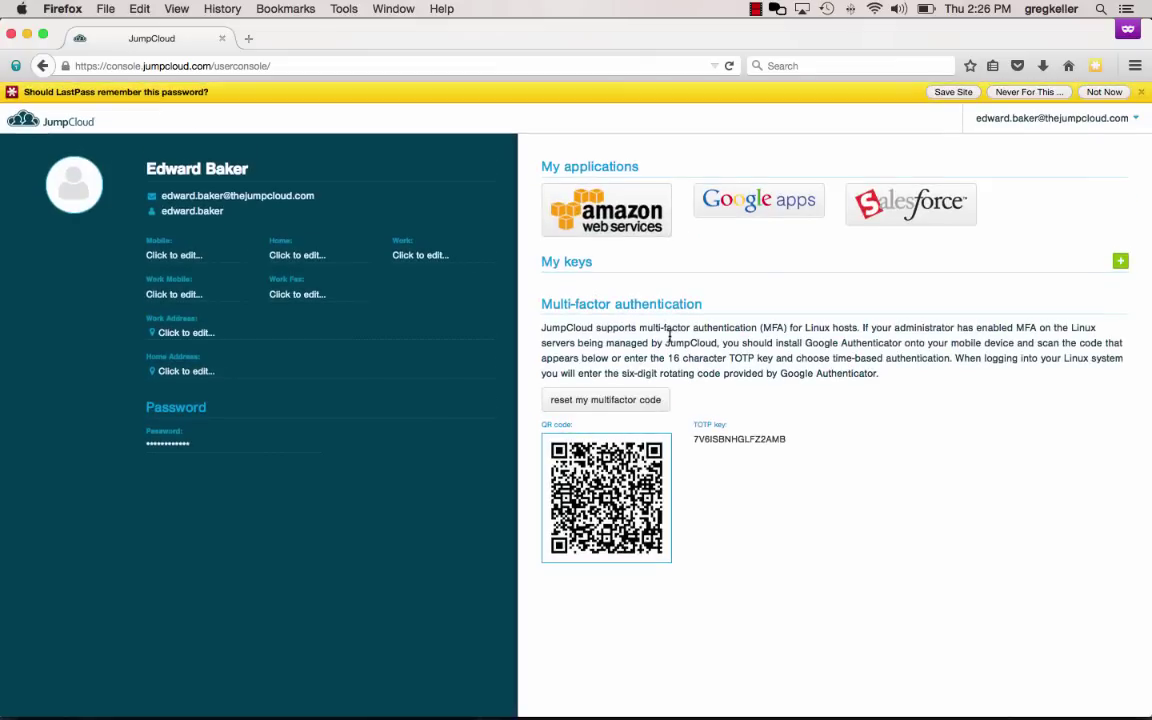
# Dismiss the save-password prompt, then change the profile's first name to the new name and save
pyautogui.click(1141, 91)
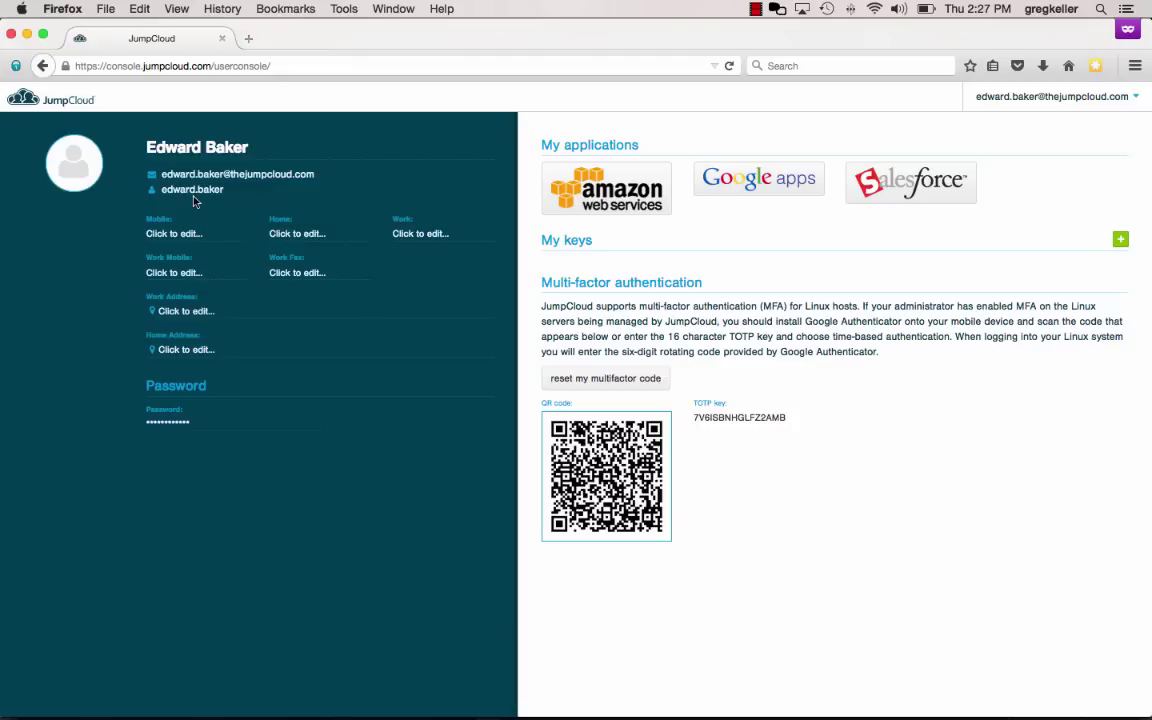
pyautogui.click(174, 147)
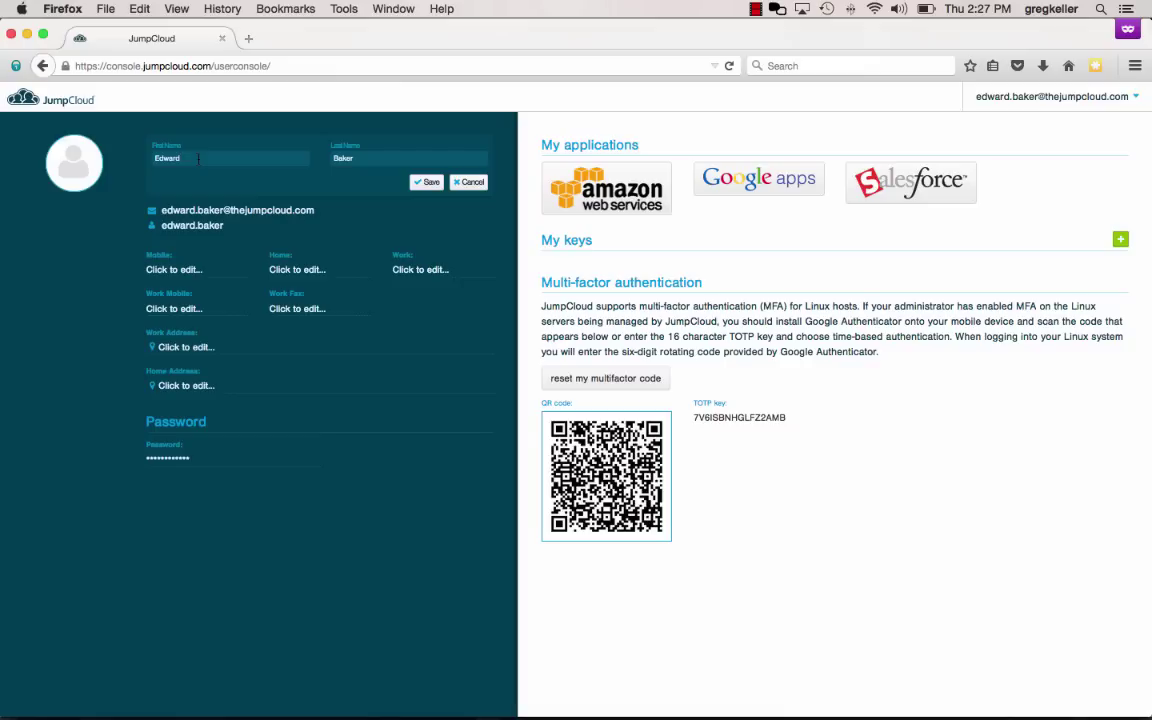
pyautogui.press('BackSpace')
pyautogui.press('BackSpace')
pyautogui.press('BackSpace')
pyautogui.press('BackSpace')
pyautogui.press('BackSpace')
pyautogui.press('BackSpace')
pyautogui.write('Ward')
pyautogui.click(425, 183)
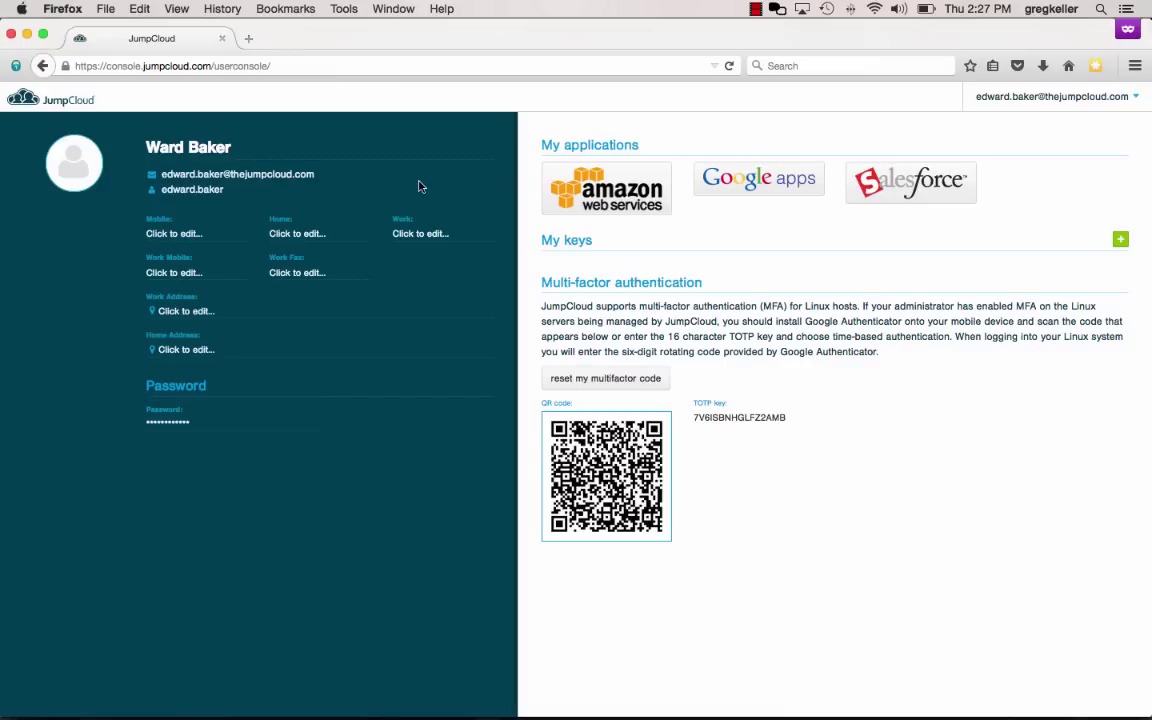
pyautogui.hotkey('ctrl', 'Up')
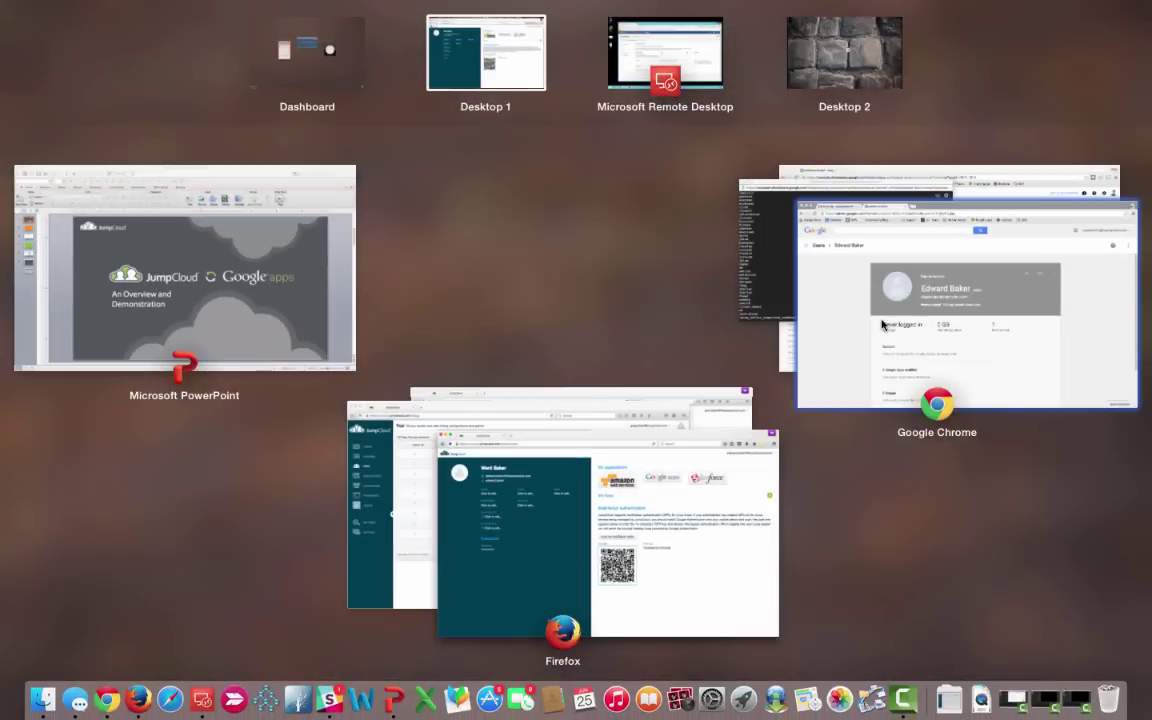
# In the Google Admin console's Users list, open the renamed user's page to check the synced name
pyautogui.click(882, 323)
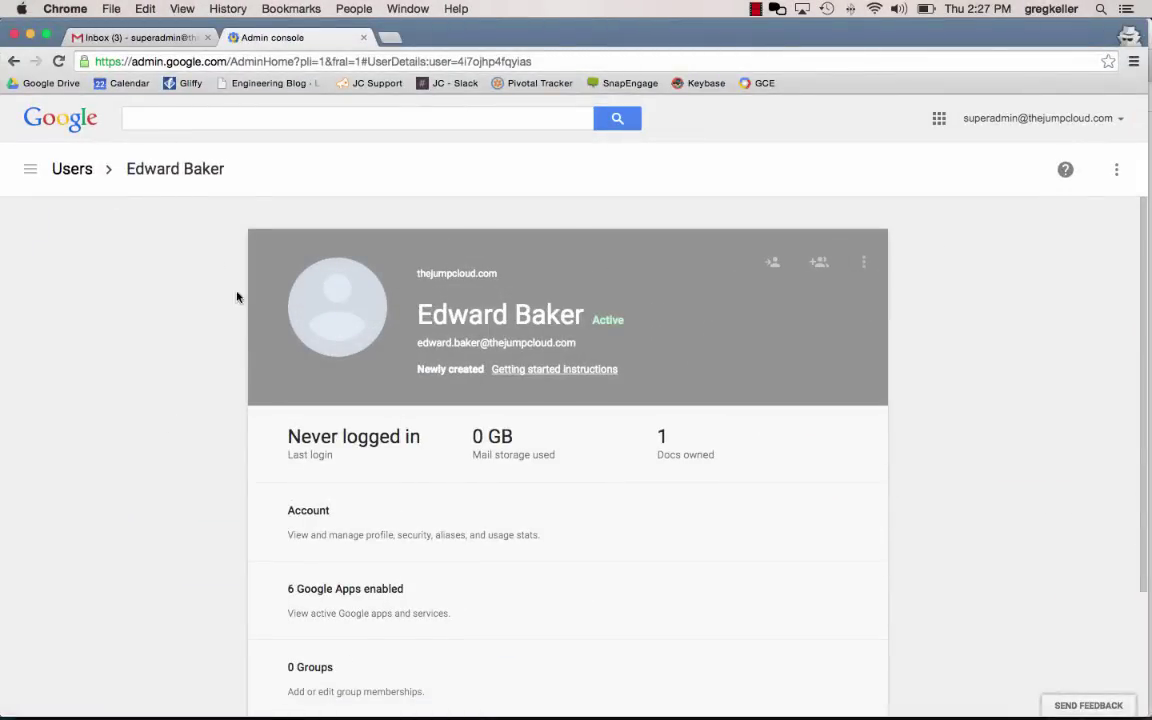
pyautogui.click(77, 174)
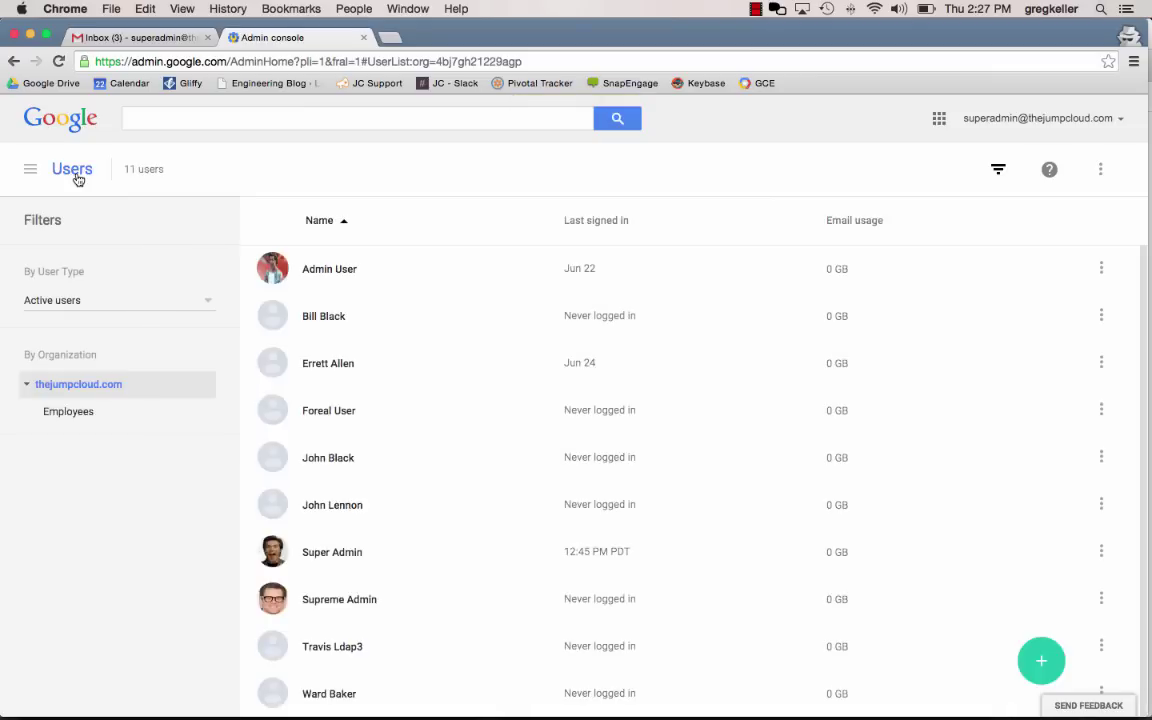
pyautogui.click(330, 693)
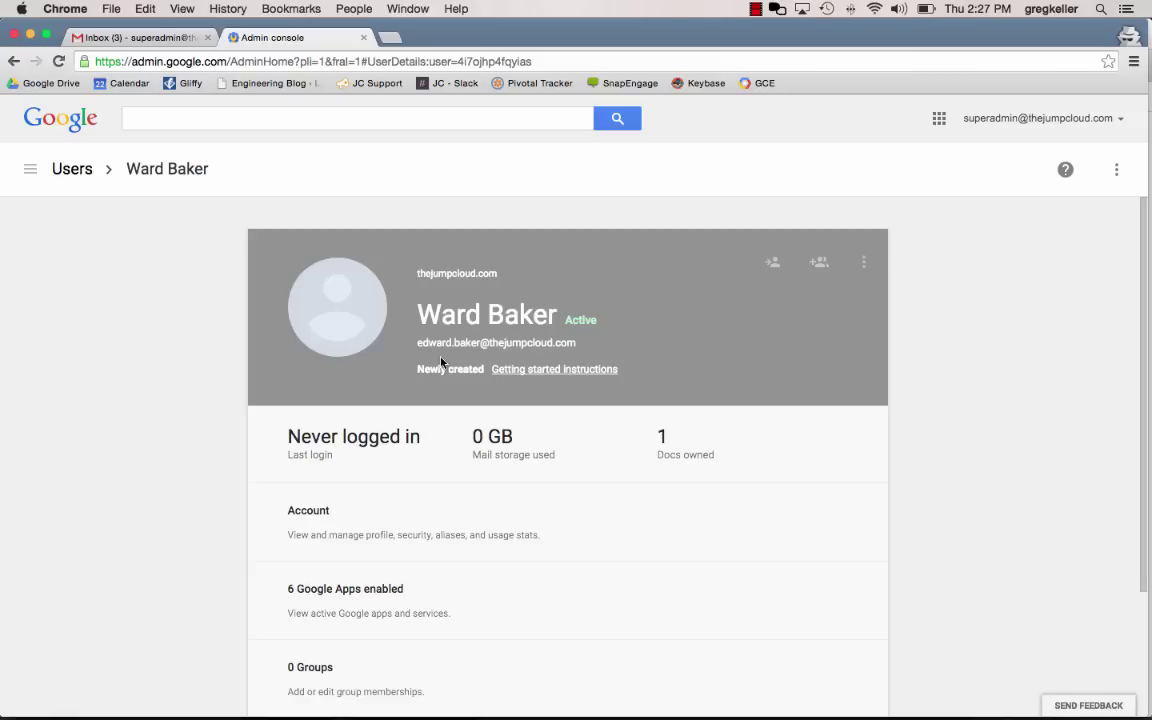
pyautogui.hotkey('ctrl', 'Up')
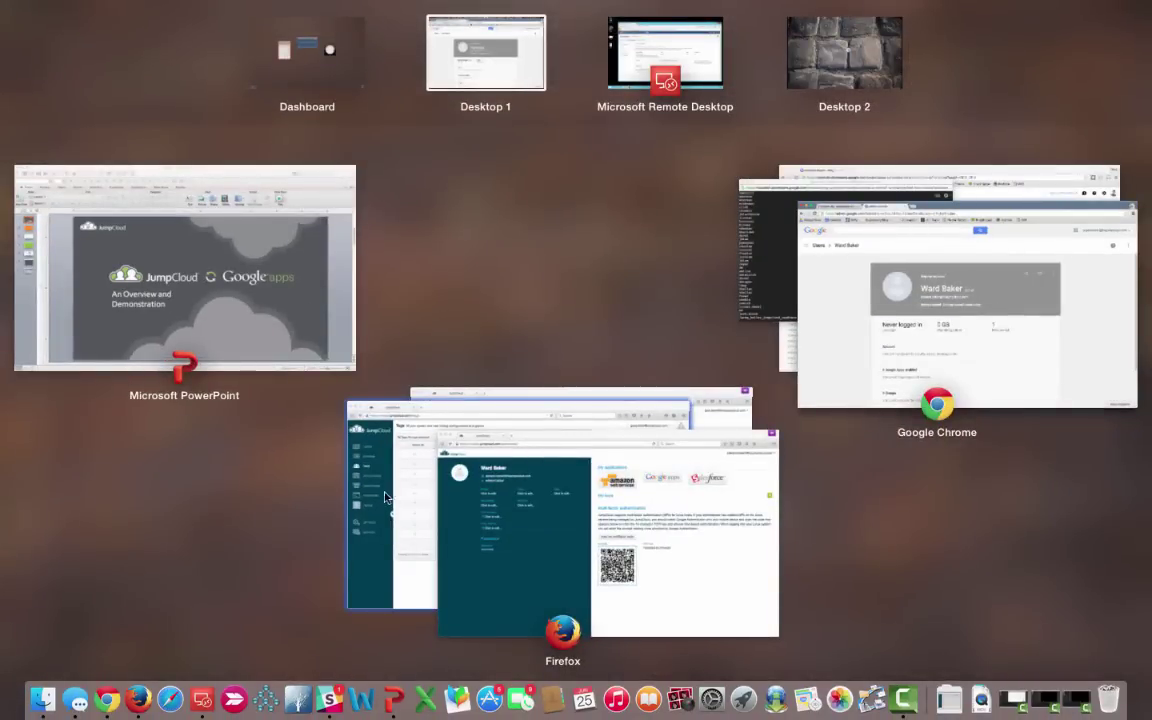
# Tick the imported user in the GCE Admin tag's All Users list and save the tag
pyautogui.click(385, 497)
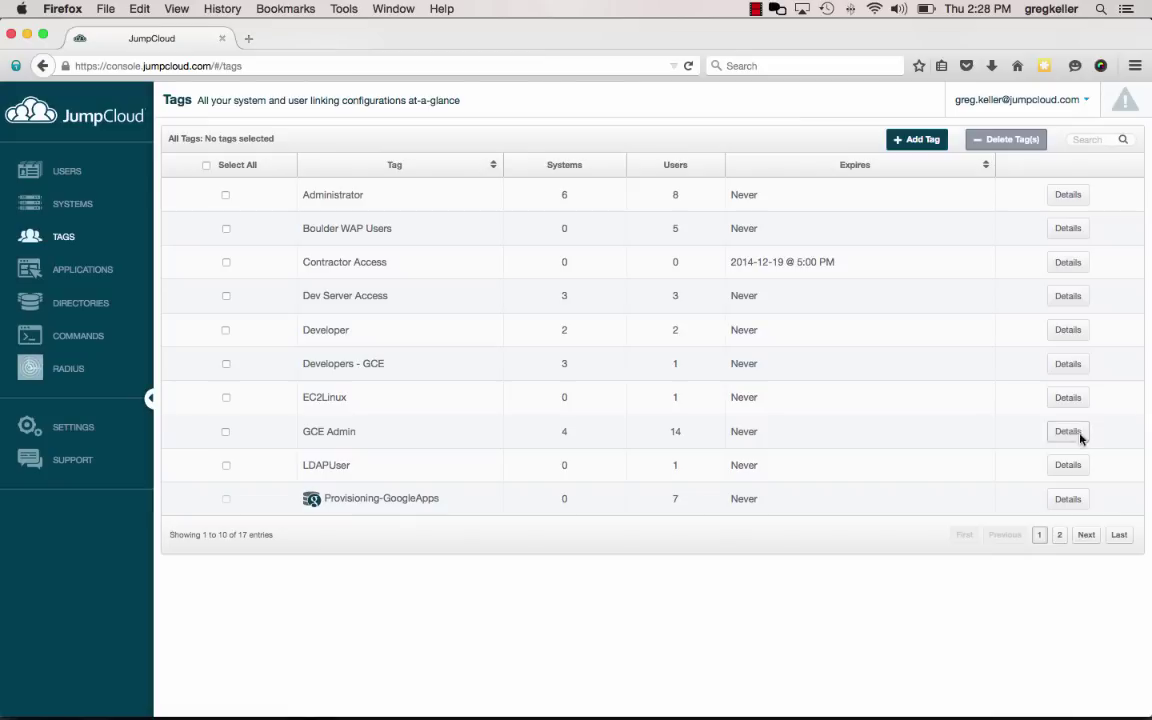
pyautogui.click(1078, 437)
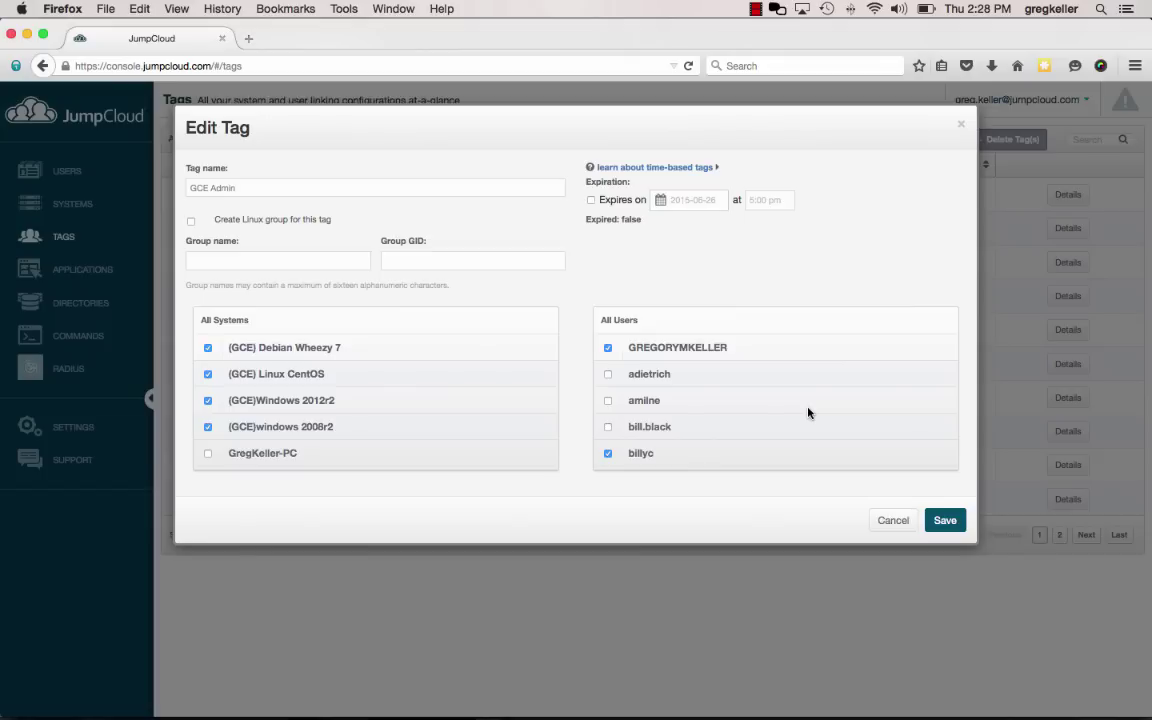
pyautogui.scroll(-4, 808, 413)
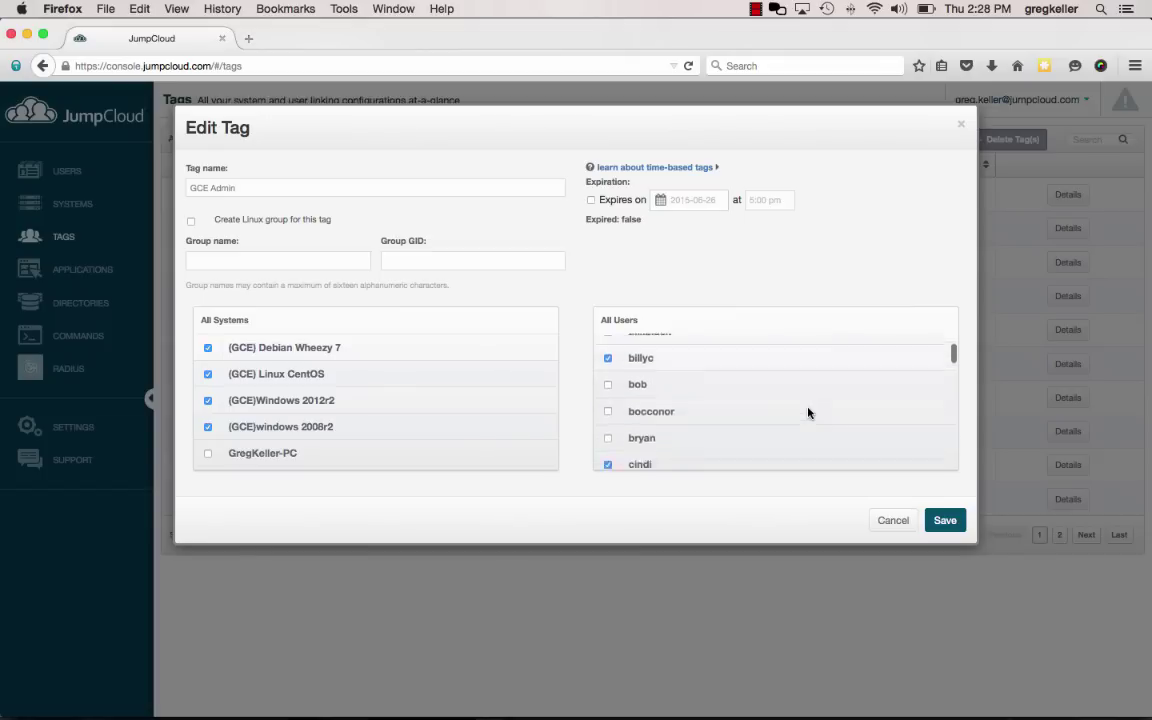
pyautogui.scroll(-3, 806, 412)
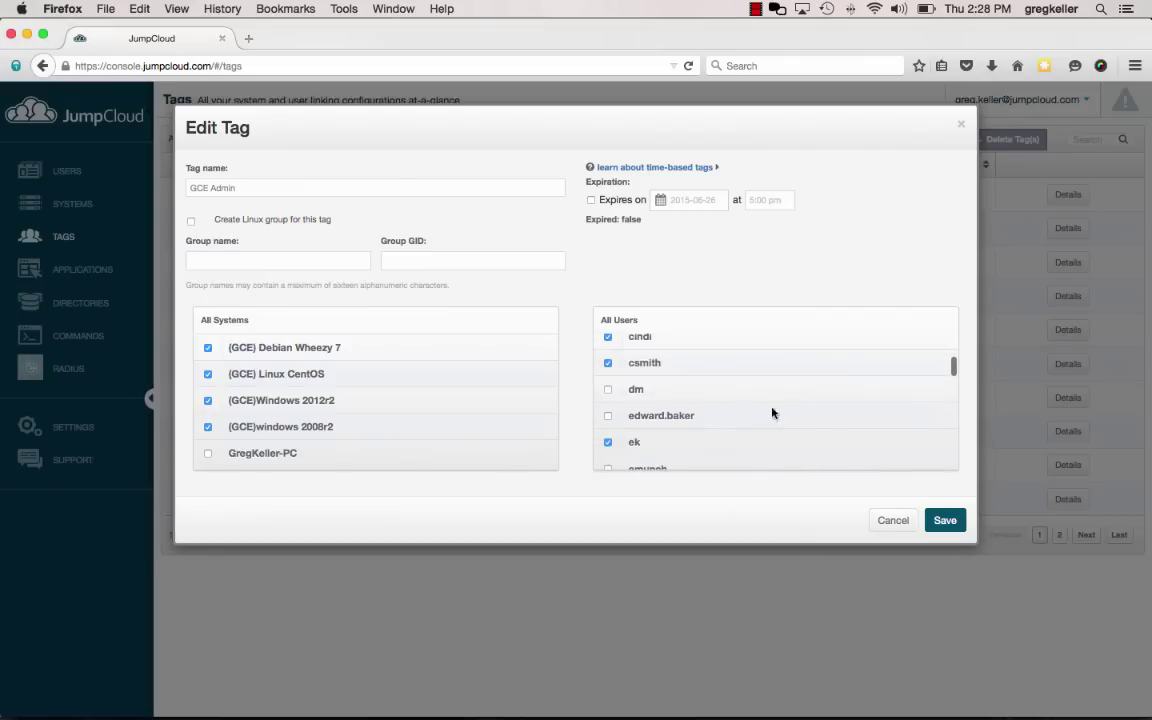
pyautogui.click(608, 415)
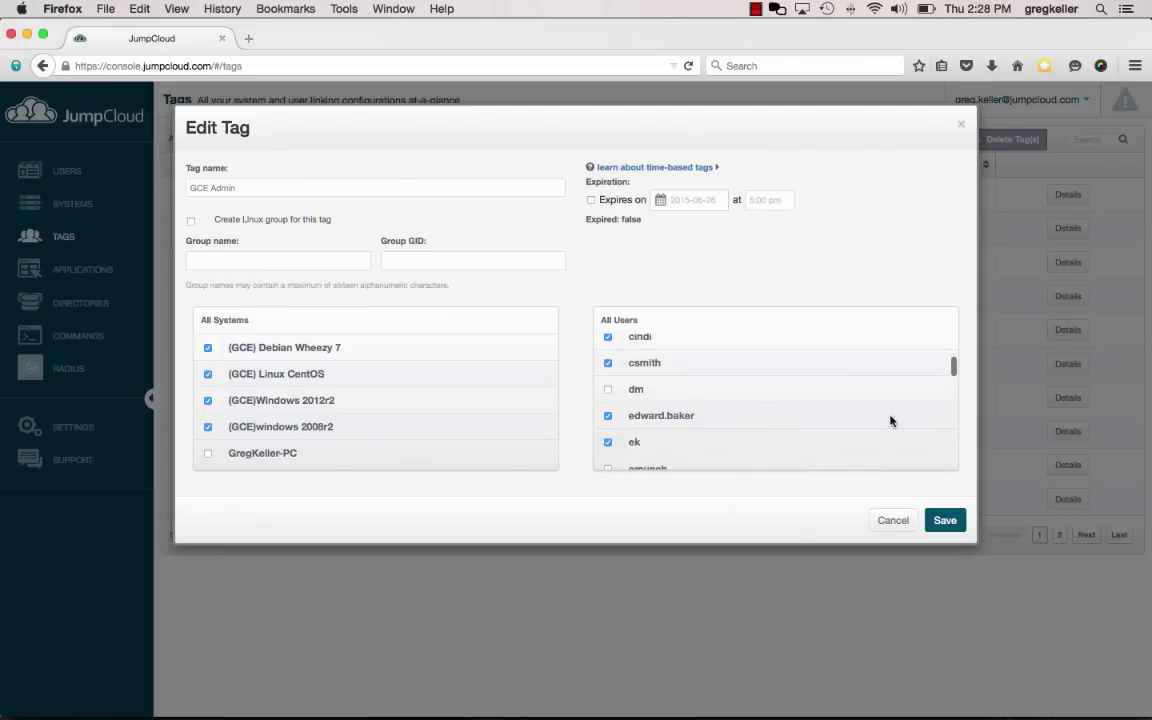
pyautogui.click(955, 523)
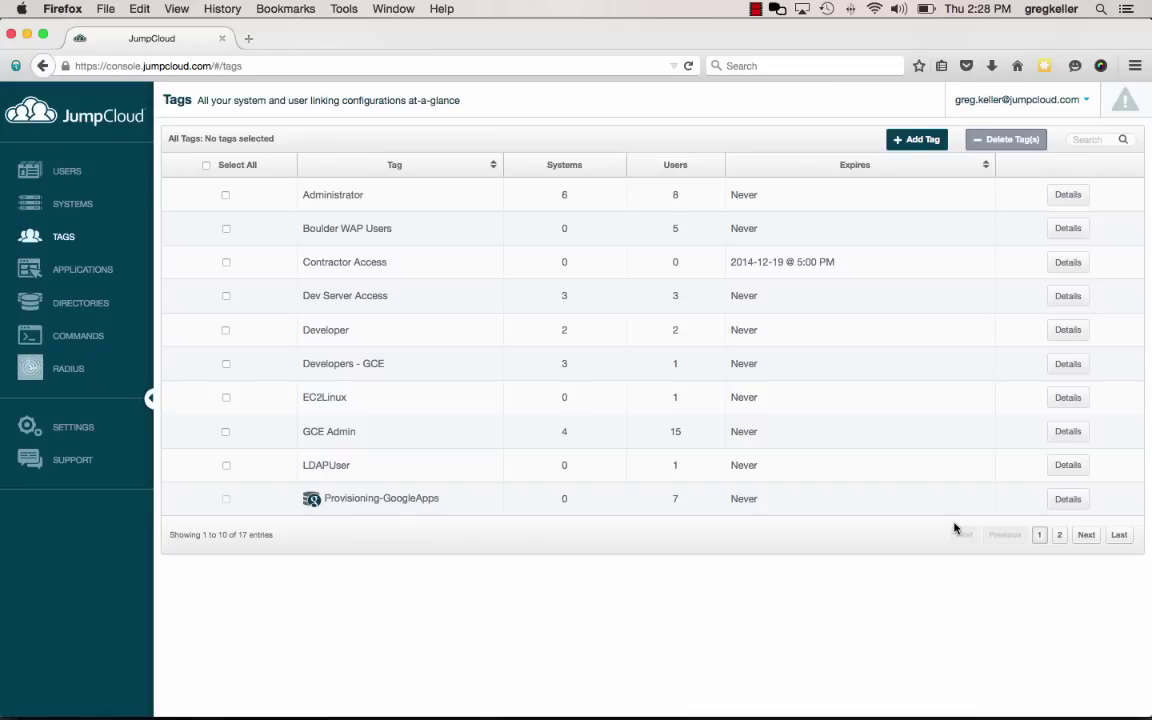
# Bring the Compute Engine page and the test-linux-centos SSH terminal to the front
pyautogui.press('super+Tab')
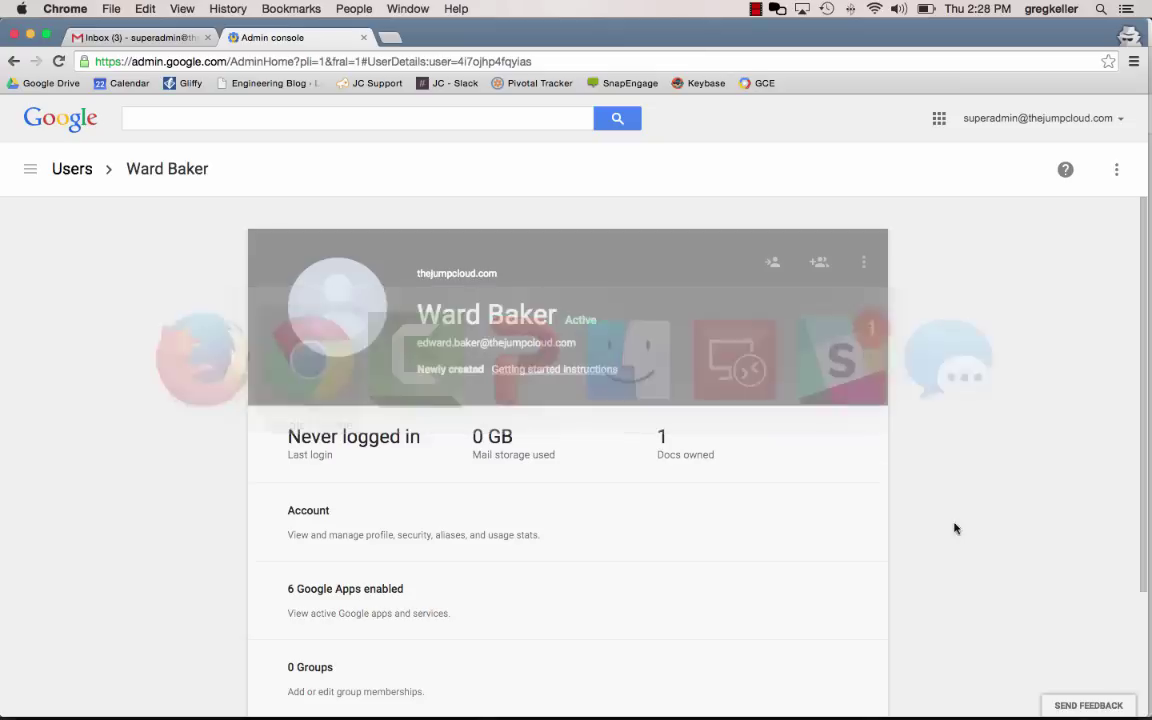
pyautogui.hotkey('ctrl', 'Up')
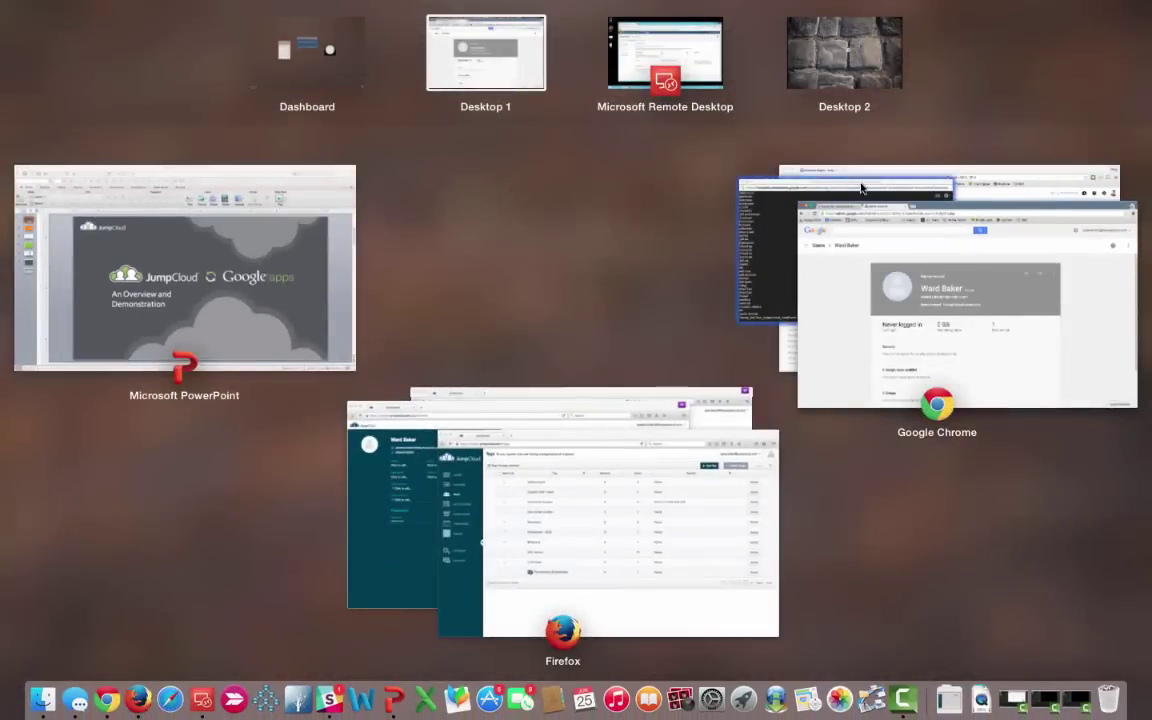
pyautogui.click(1004, 193)
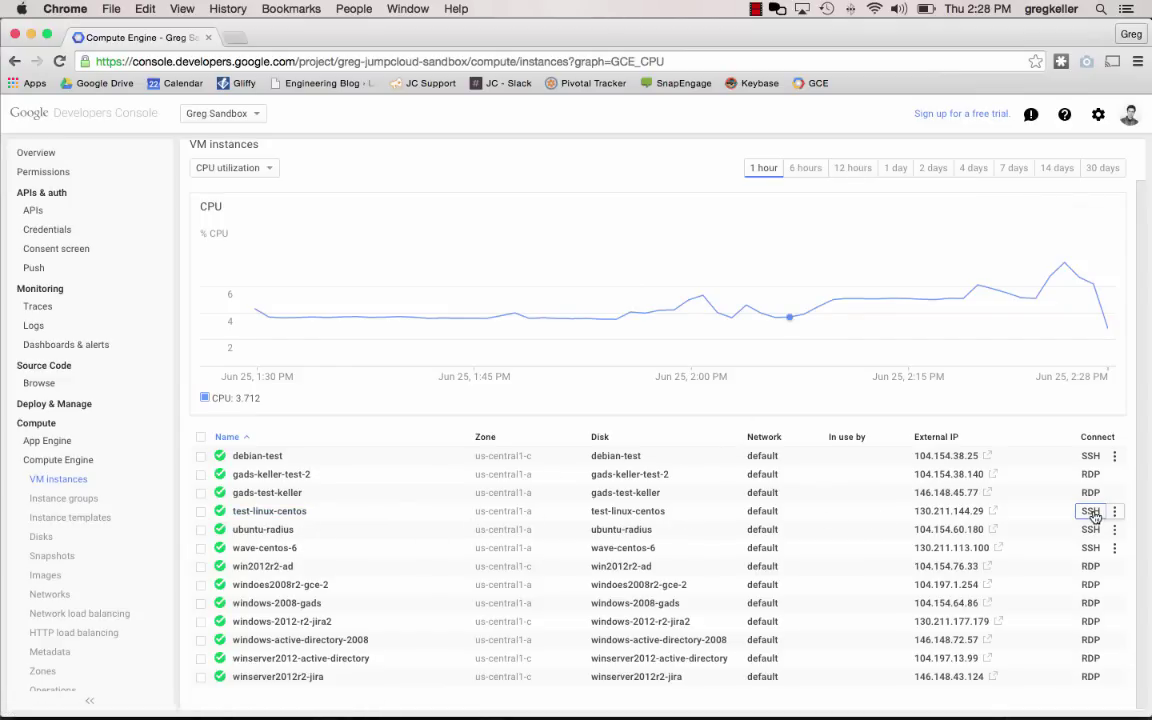
pyautogui.hotkey('ctrl', 'Up')
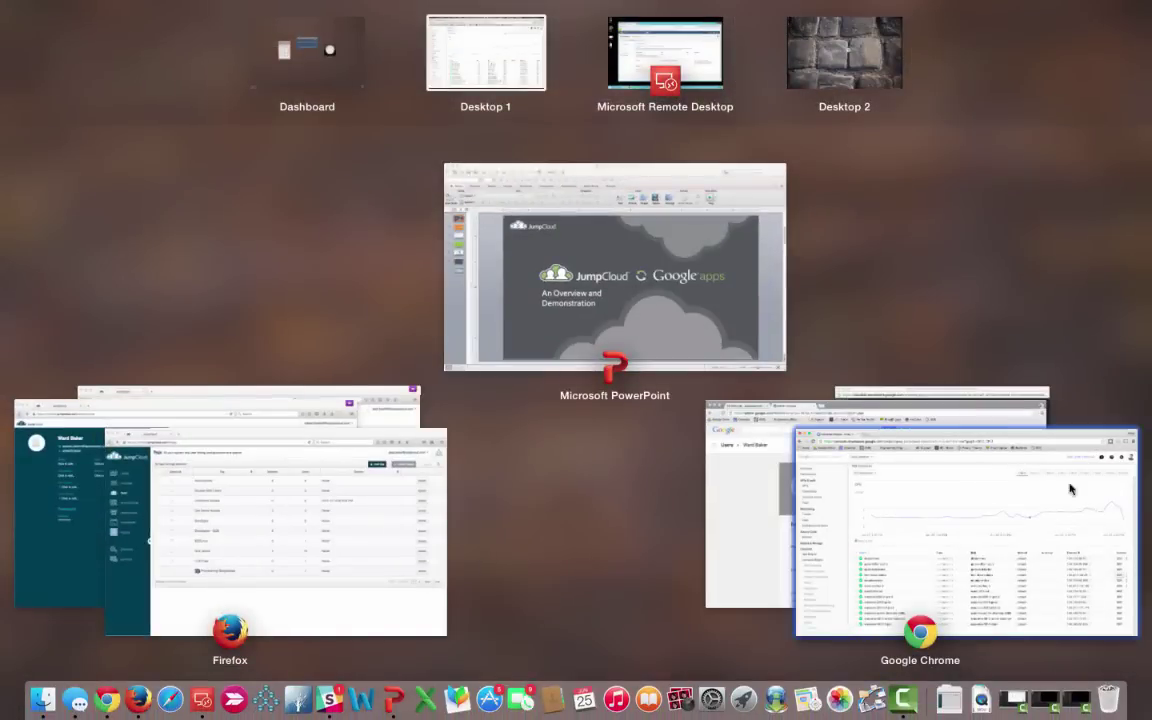
pyautogui.click(1021, 394)
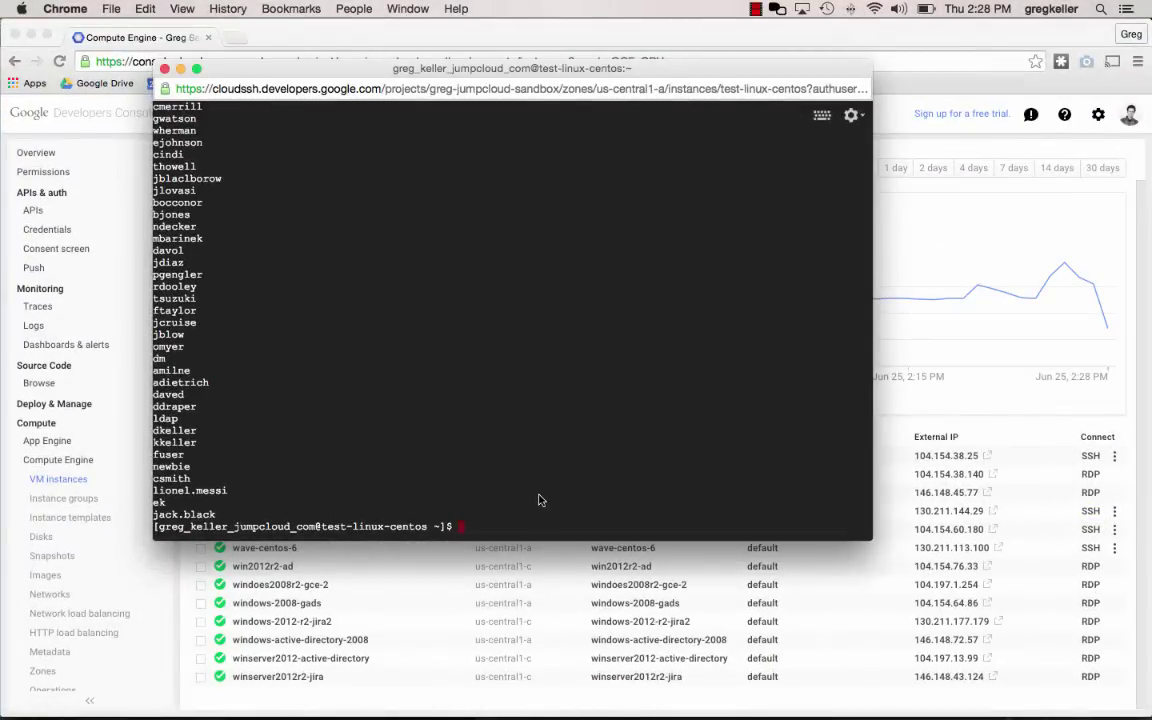
# Rerun cut -d: -f1 /etc/passwd and highlight the new user's account line
pyautogui.press('Up')
pyautogui.press('Return')
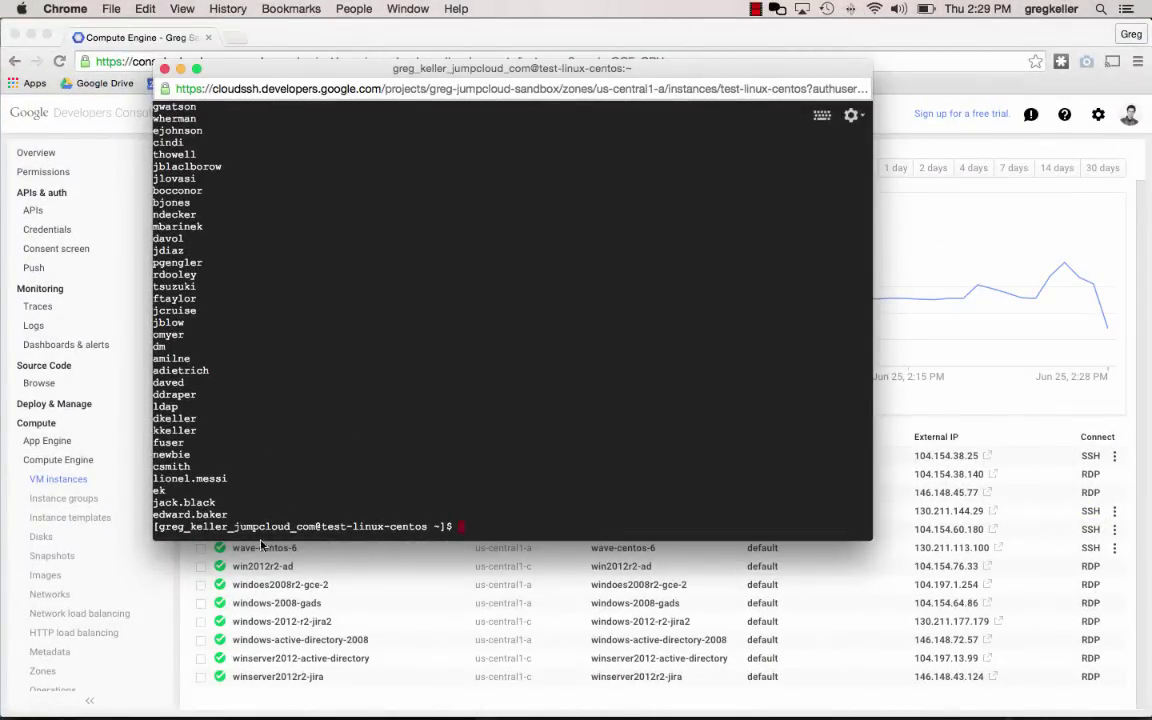
pyautogui.tripleClick(190, 514)
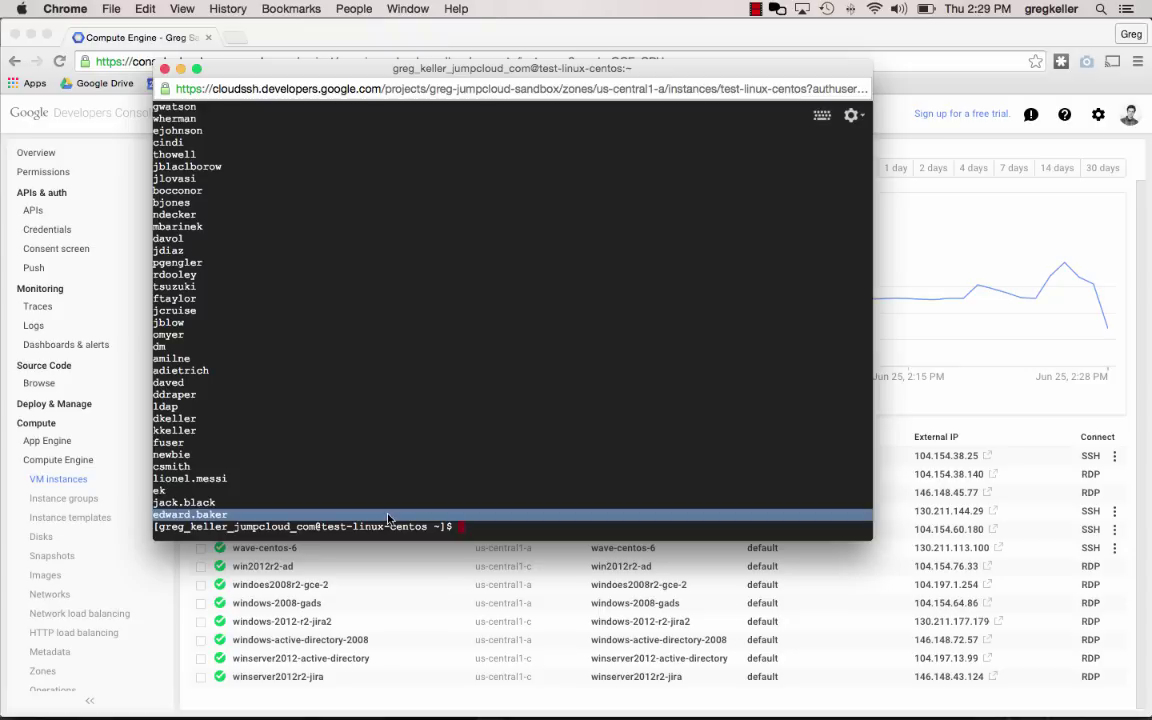
pyautogui.press('super+Tab')
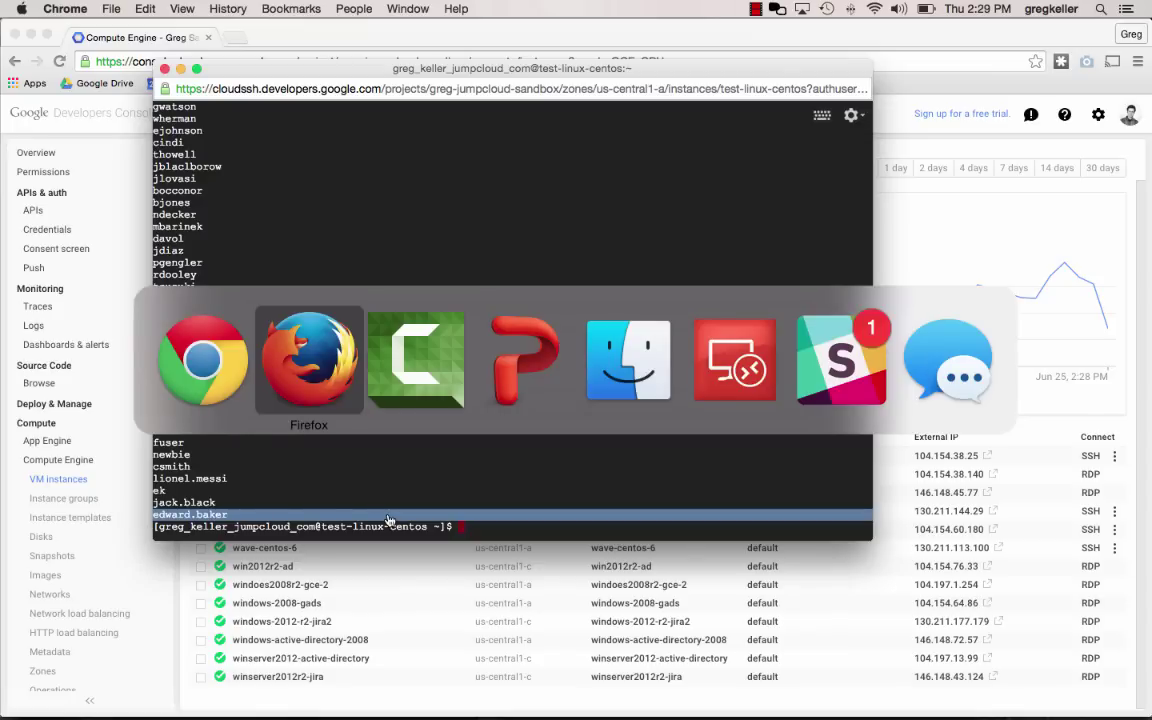
# In Jira, confirm the admin password and review the JumpCloud directory's OpenLDAP settings (ldap.jumpcloud.com, port 636, SSL)
pyautogui.press('super+Tab')
pyautogui.press('super+Tab')
pyautogui.press('super+Tab')
pyautogui.press('super+Tab')
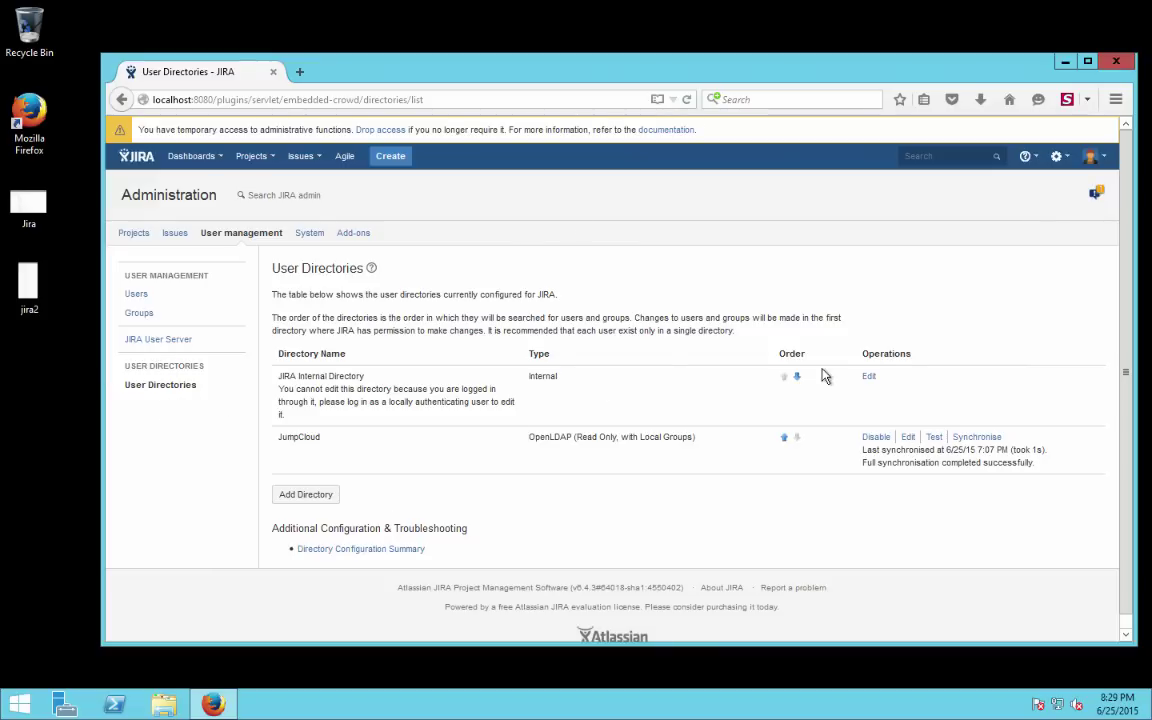
pyautogui.click(908, 440)
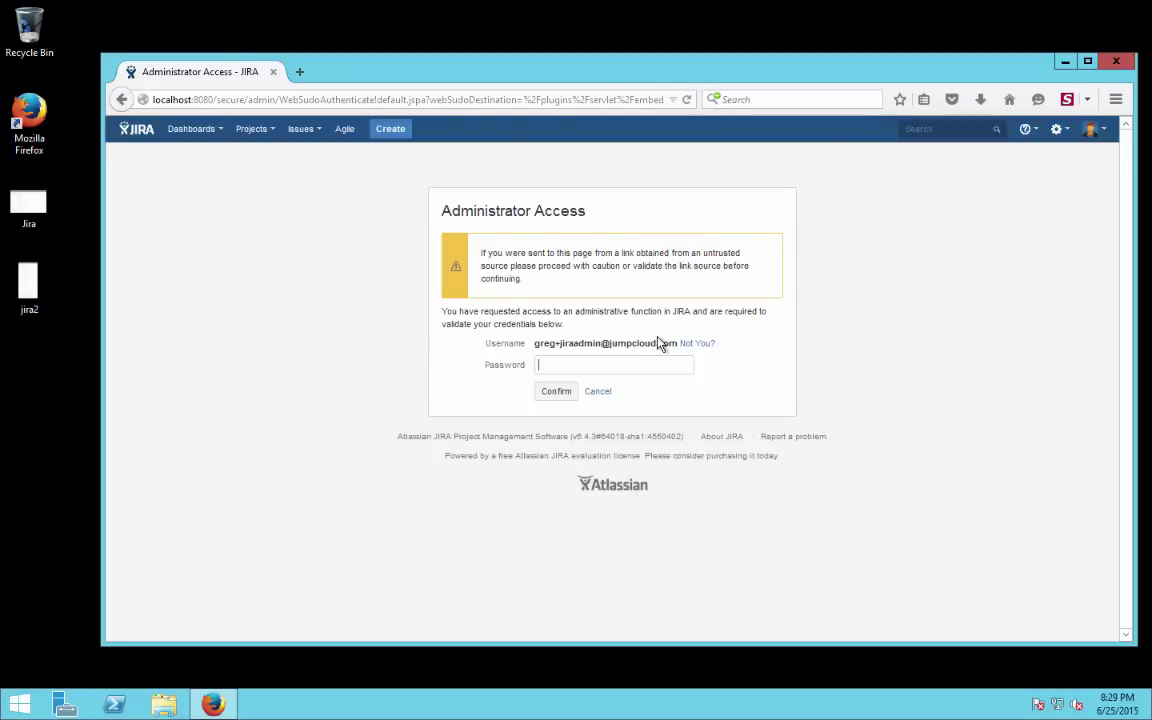
pyautogui.write('••••••••••')
pyautogui.press('Return')
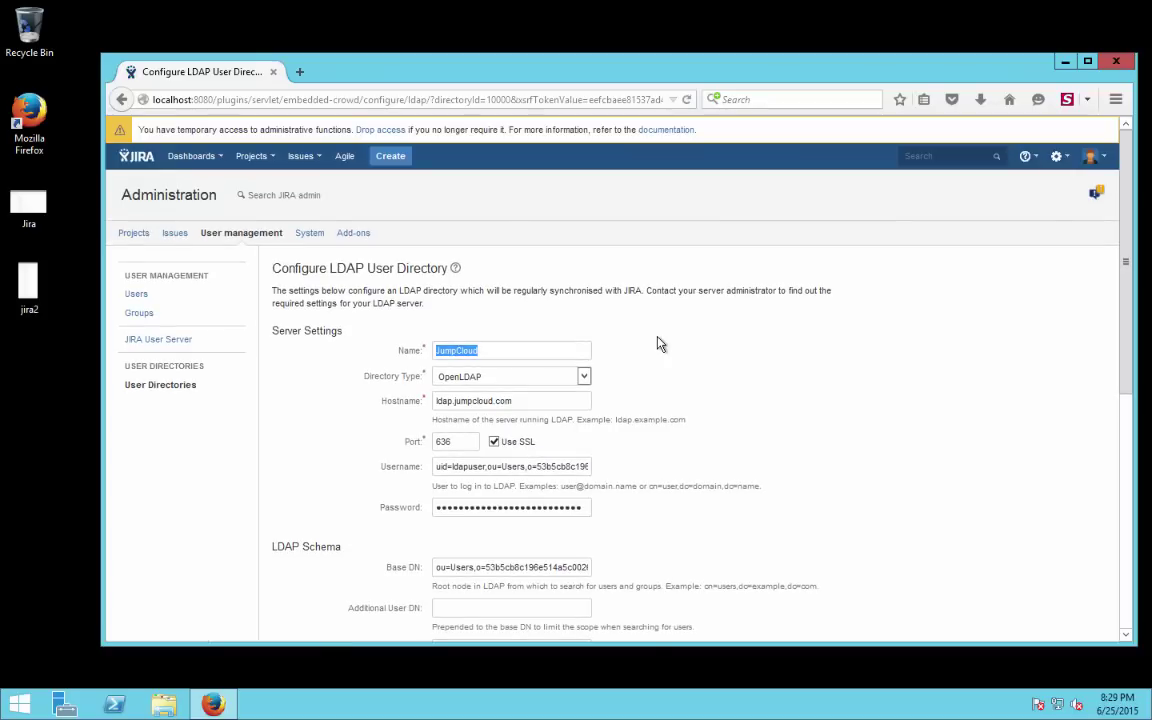
pyautogui.scroll(-1, 684, 411)
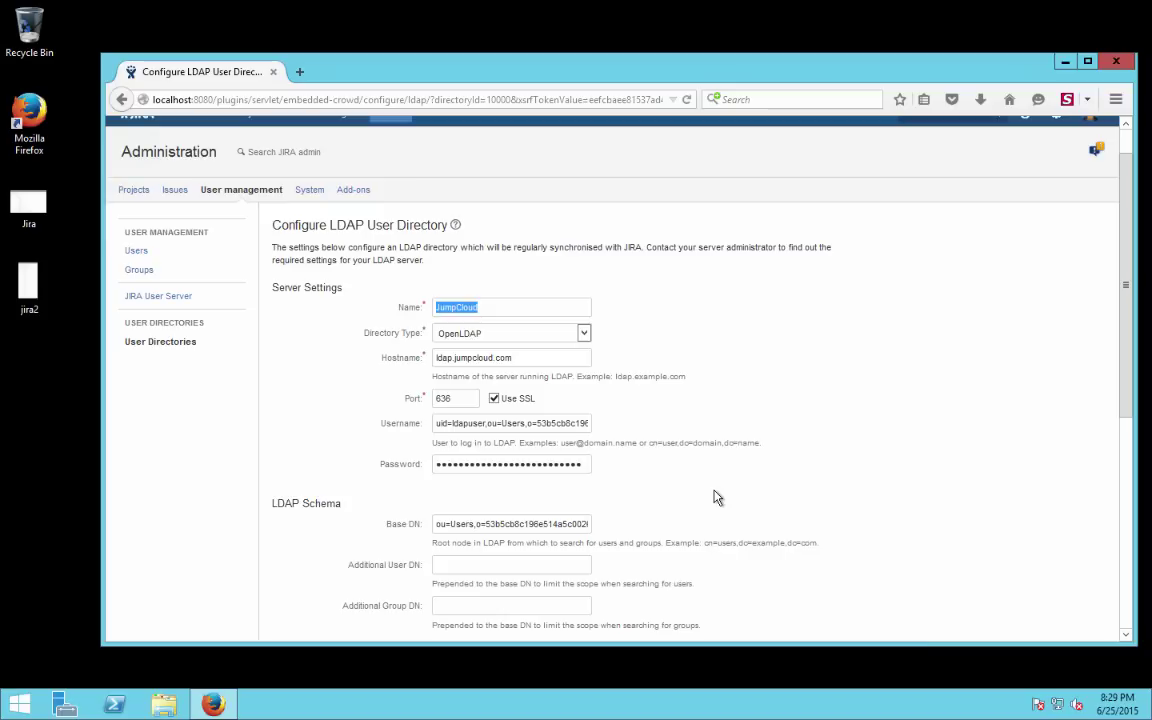
pyautogui.scroll(-6, 716, 497)
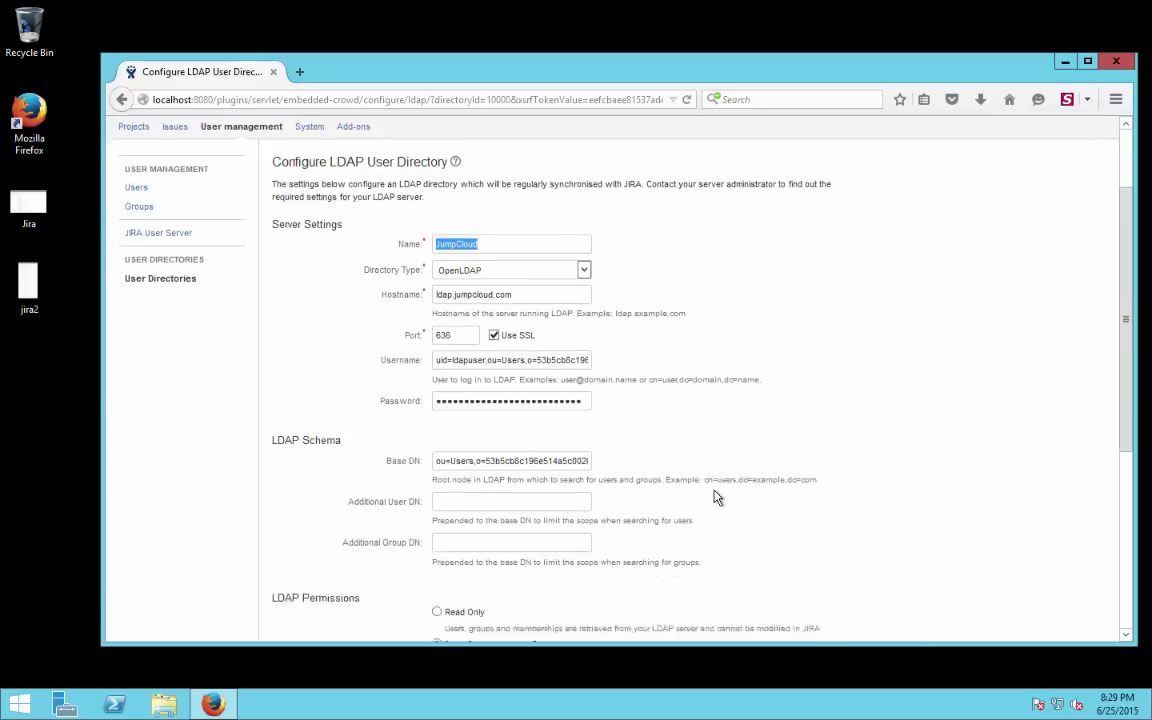
pyautogui.scroll(7, 716, 497)
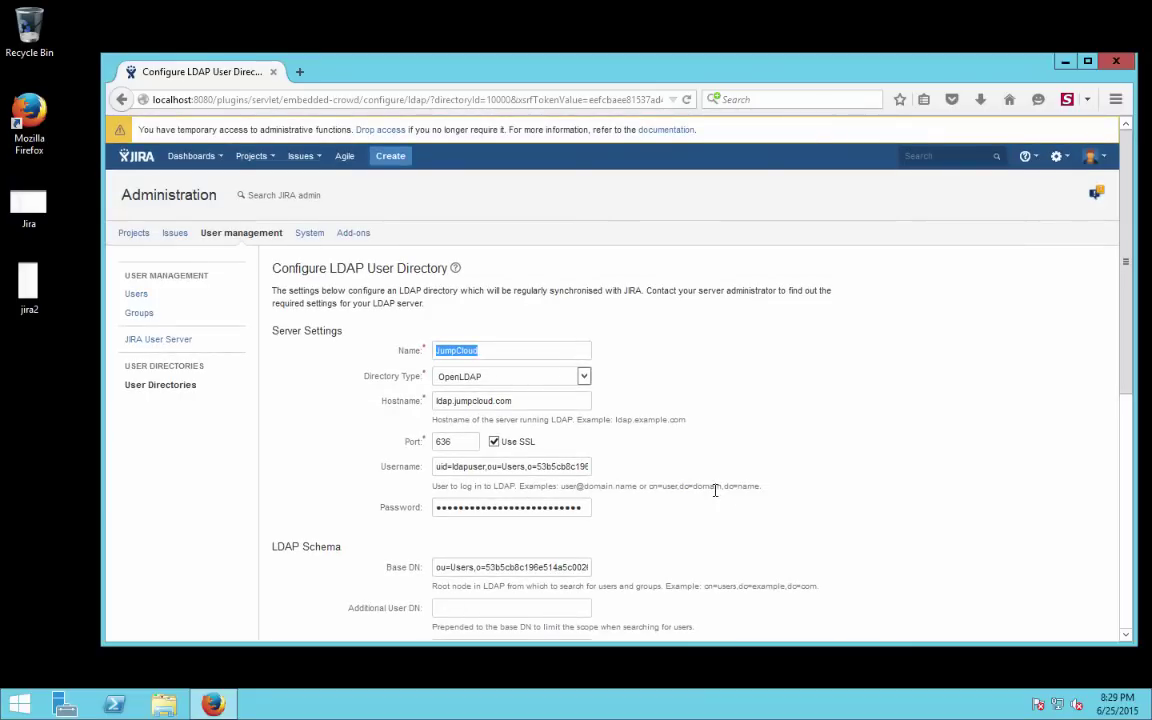
# Browse Jira's current user list before syncing
pyautogui.click(141, 297)
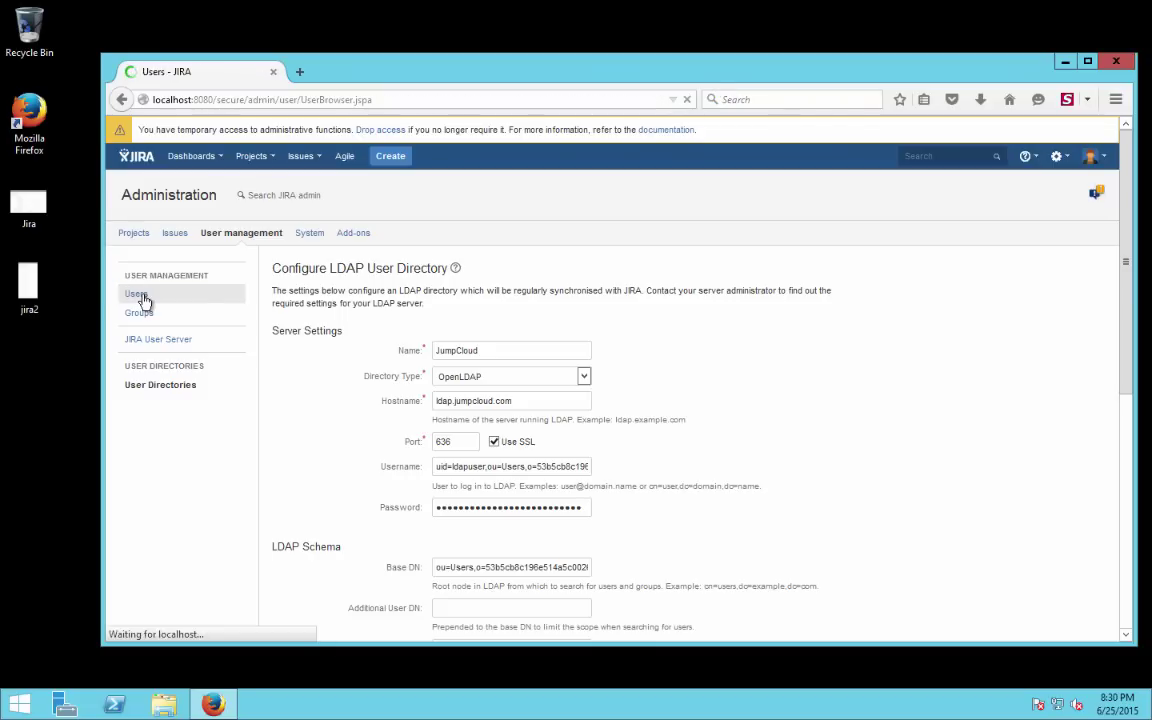
pyautogui.scroll(-5, 467, 452)
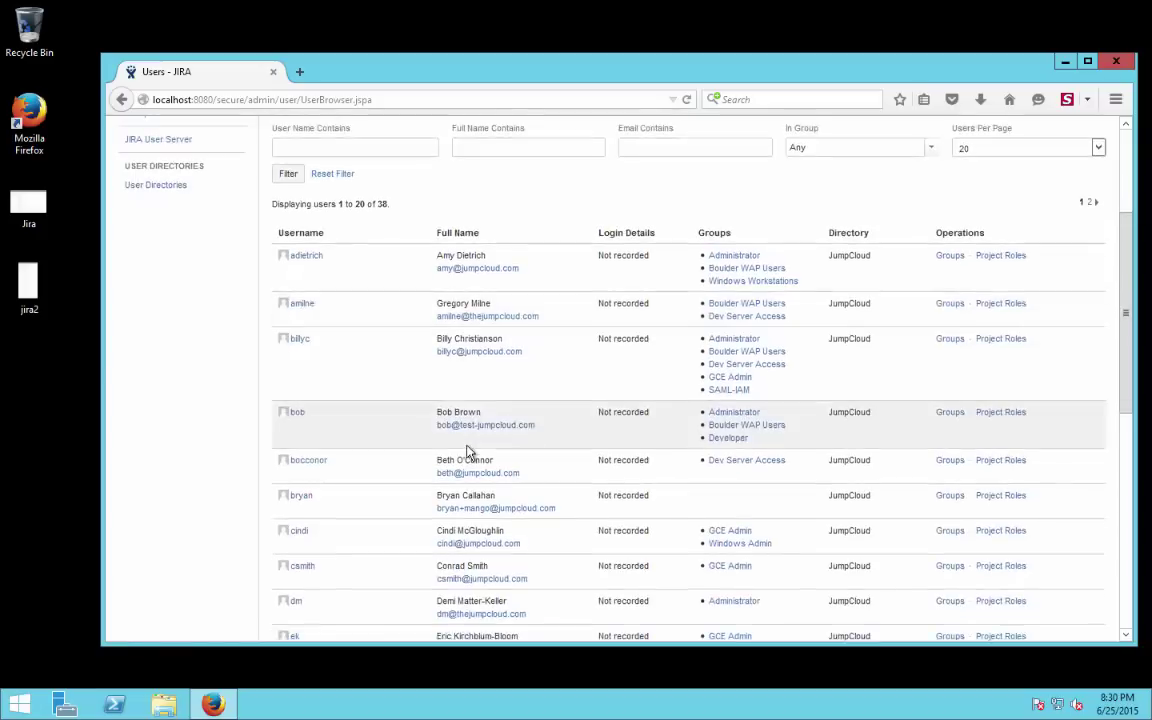
pyautogui.scroll(-2, 467, 452)
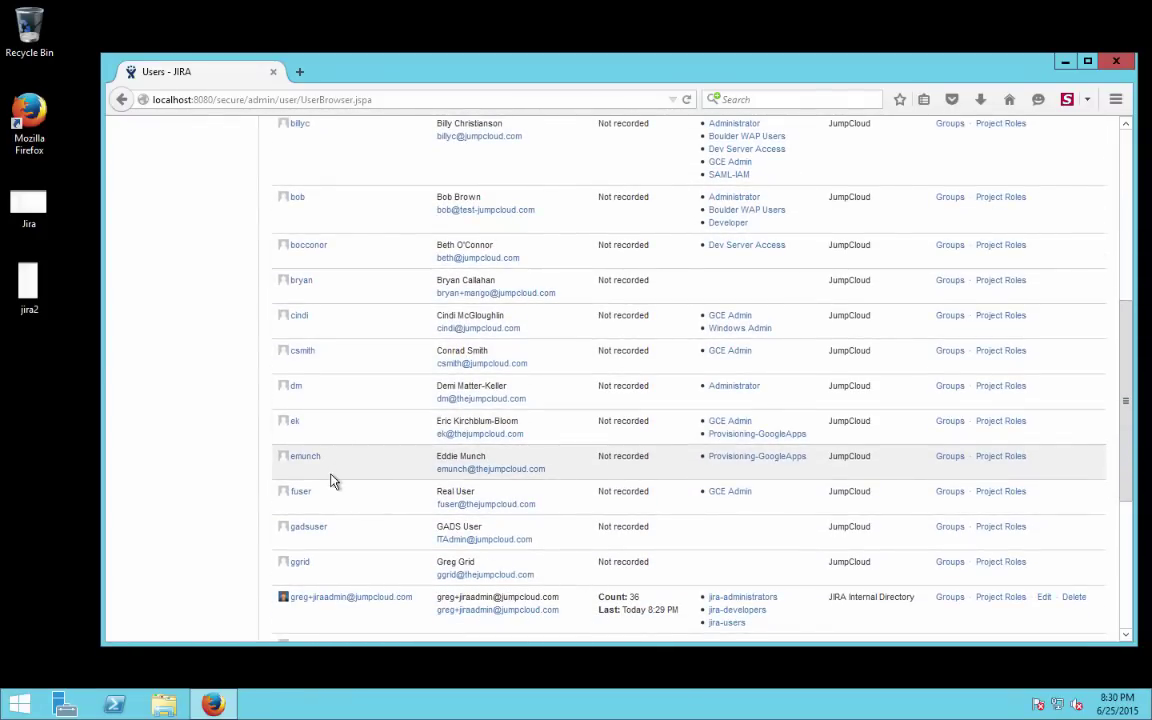
pyautogui.scroll(4, 180, 185)
# Synchronise the JumpCloud user directory and find the new user in the 40-user list
pyautogui.click(163, 187)
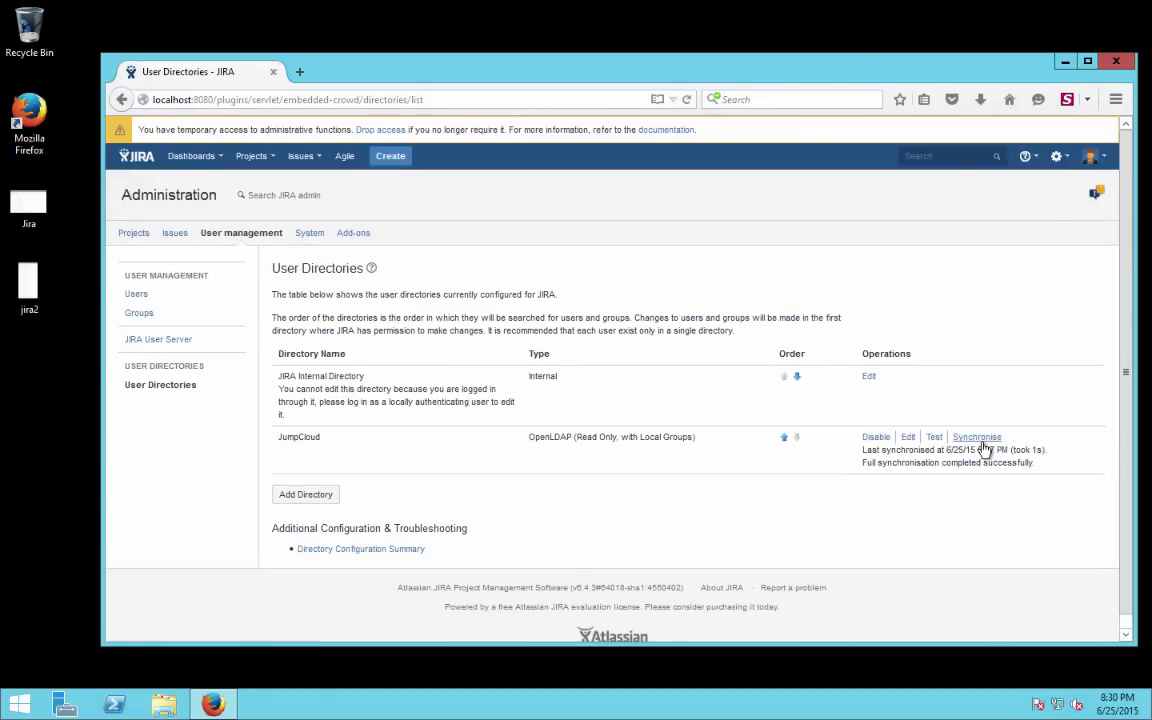
pyautogui.click(982, 442)
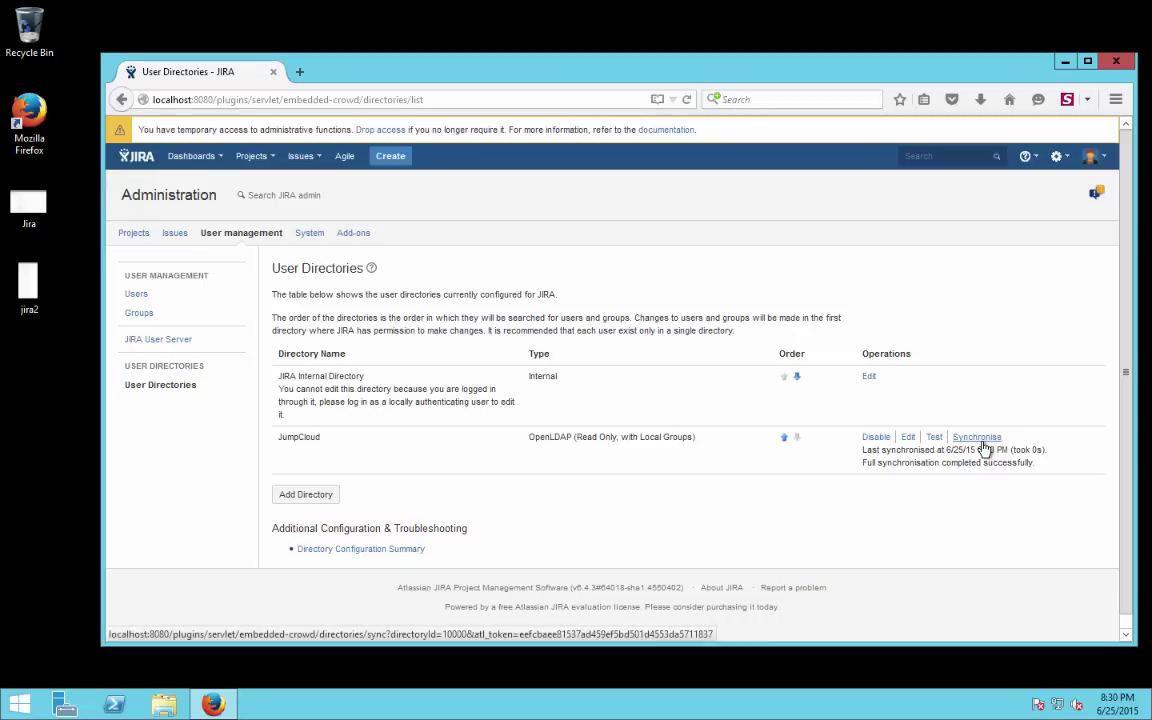
pyautogui.click(140, 298)
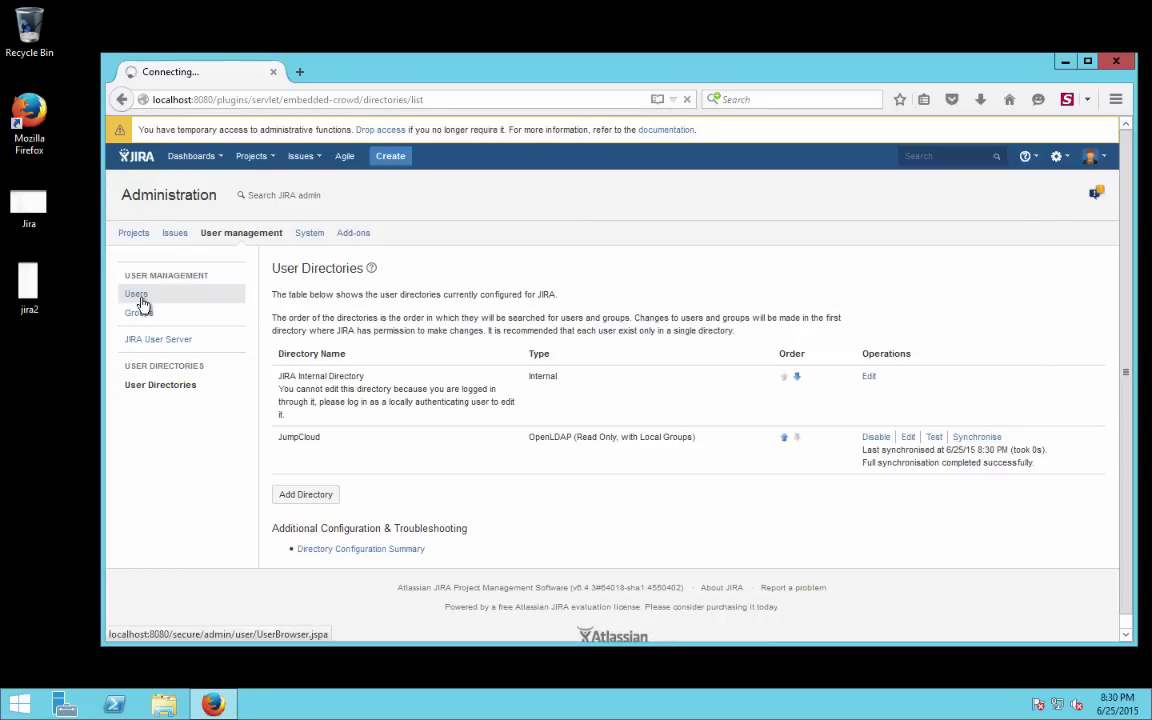
pyautogui.scroll(-5, 404, 489)
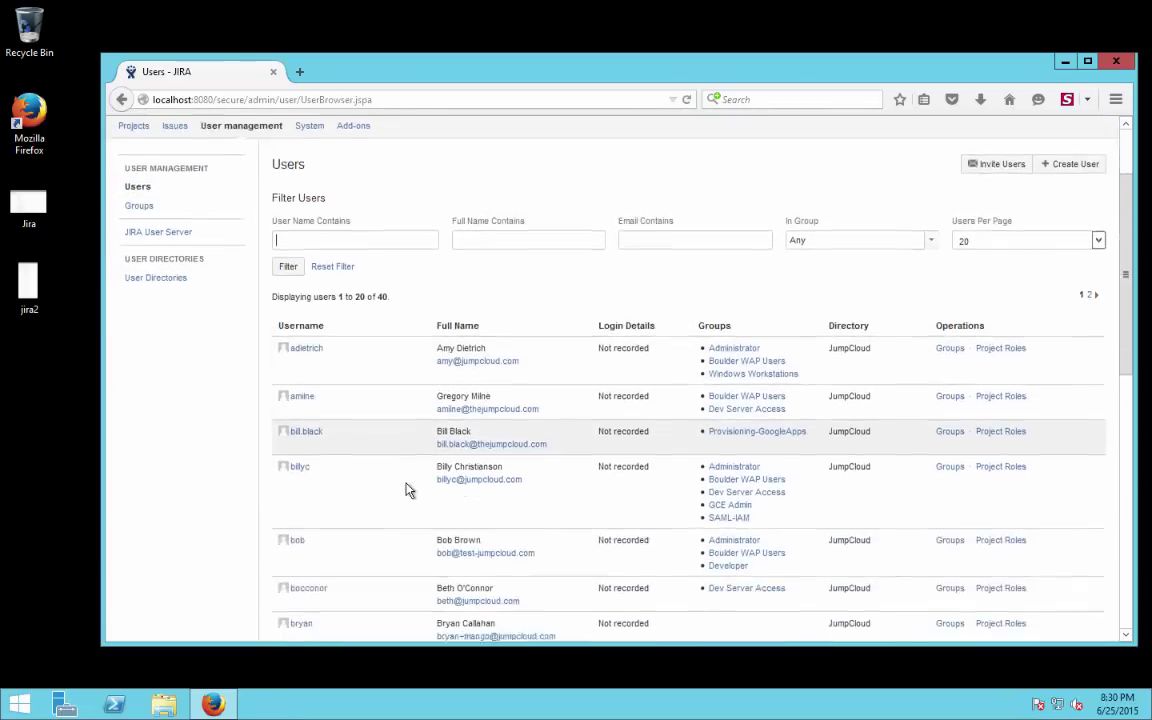
pyautogui.scroll(-3, 404, 489)
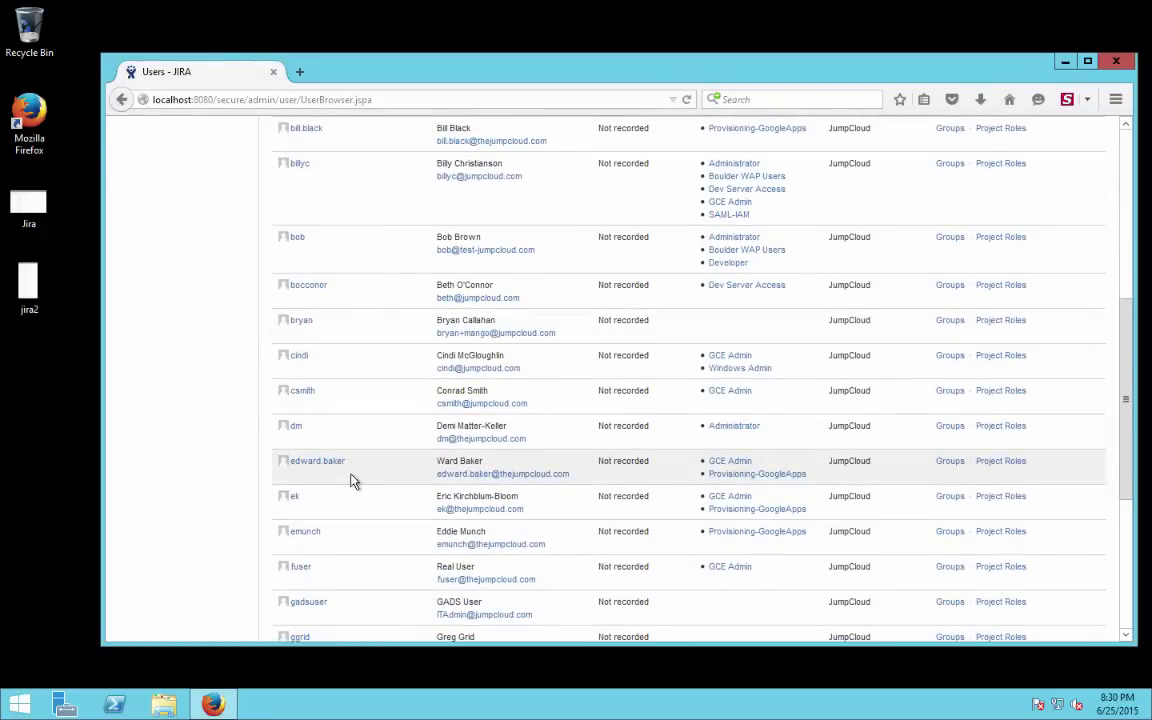
pyautogui.moveTo(331, 472)
# Show the remote server's Start screen, then move back toward the Mac desktop
pyautogui.press('super')
pyautogui.hotkey('ctrl', 'Left')
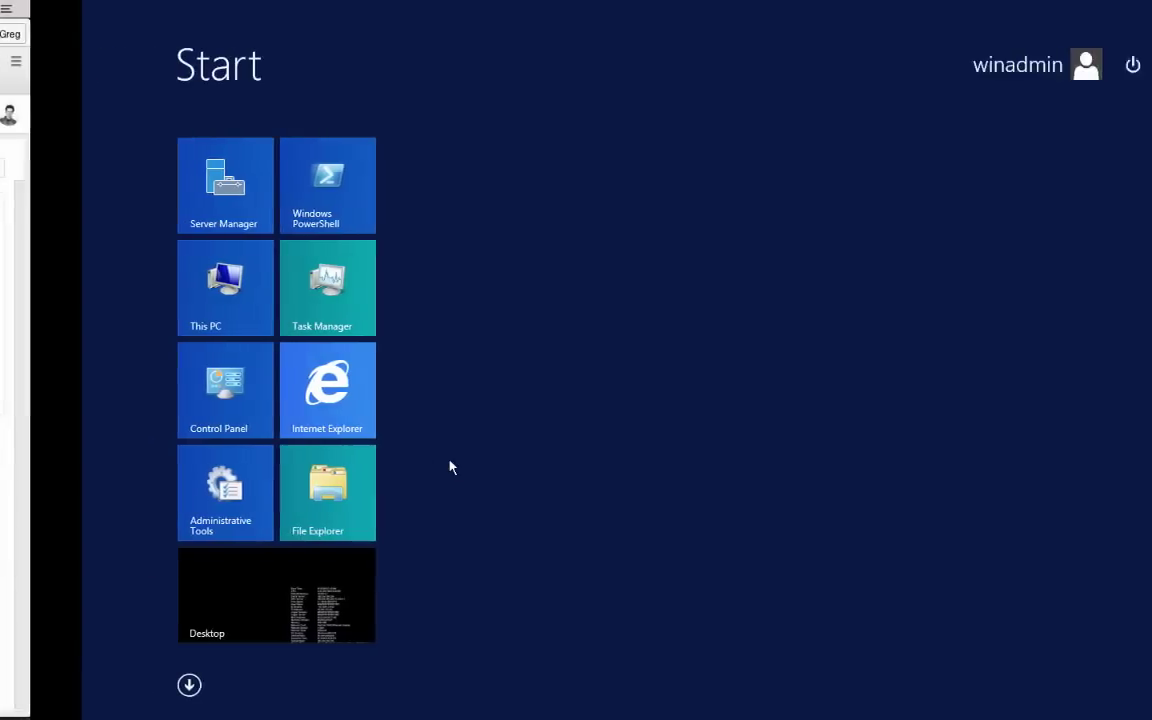